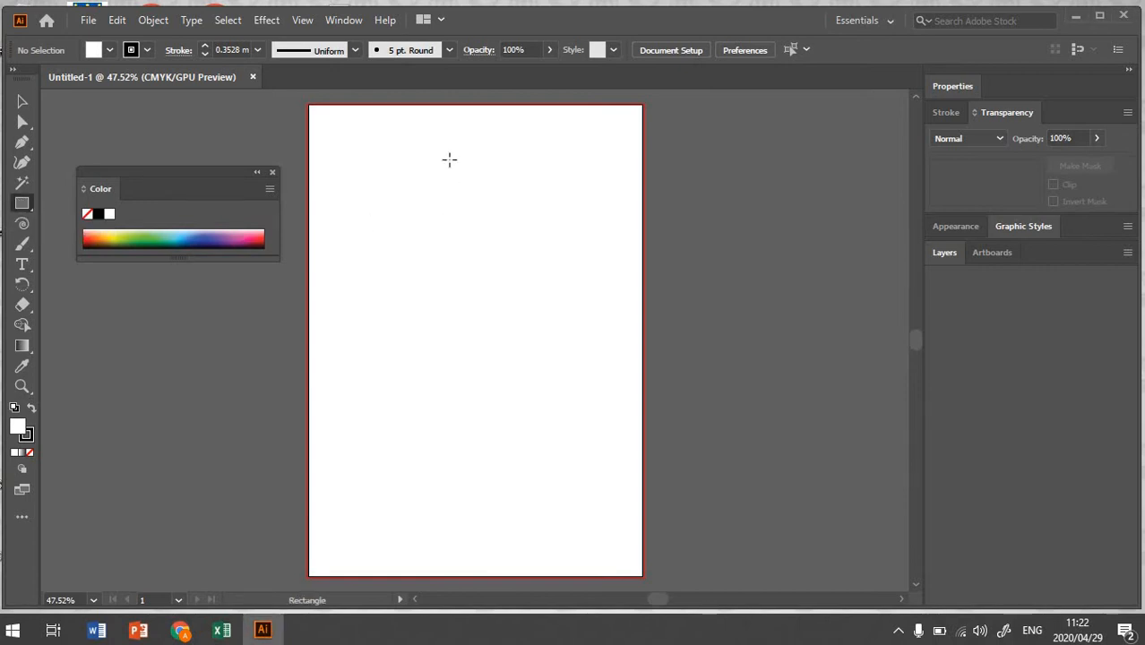
Step: Draw a rectangle near the top-left of the artboard
drag(323, 131, 464, 255)
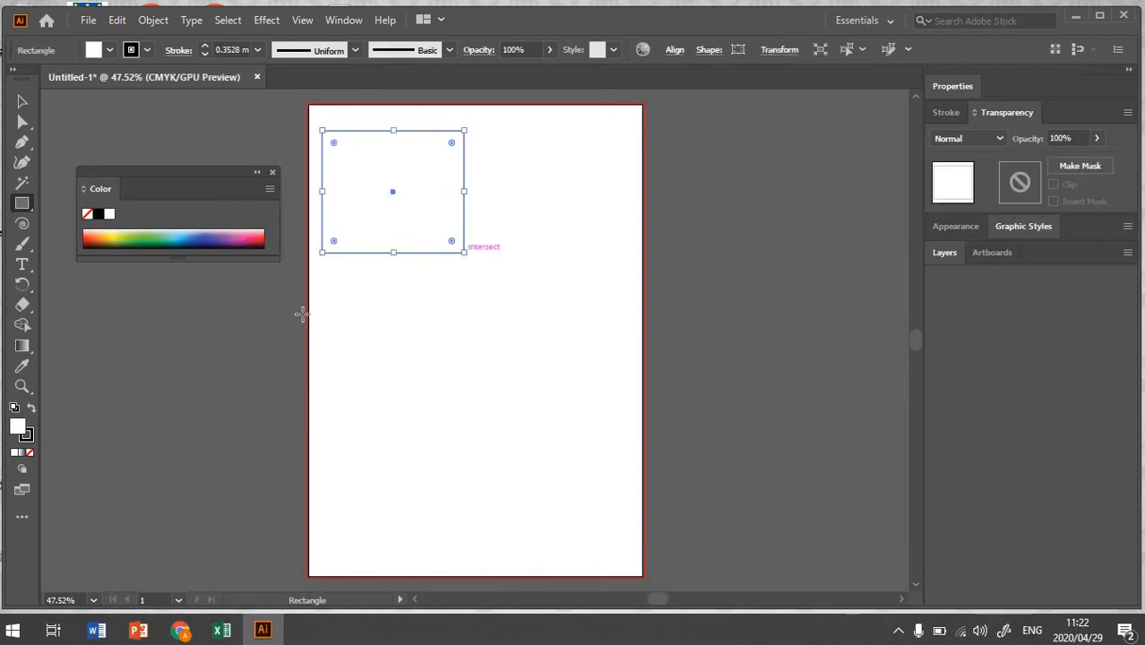
click(22, 102)
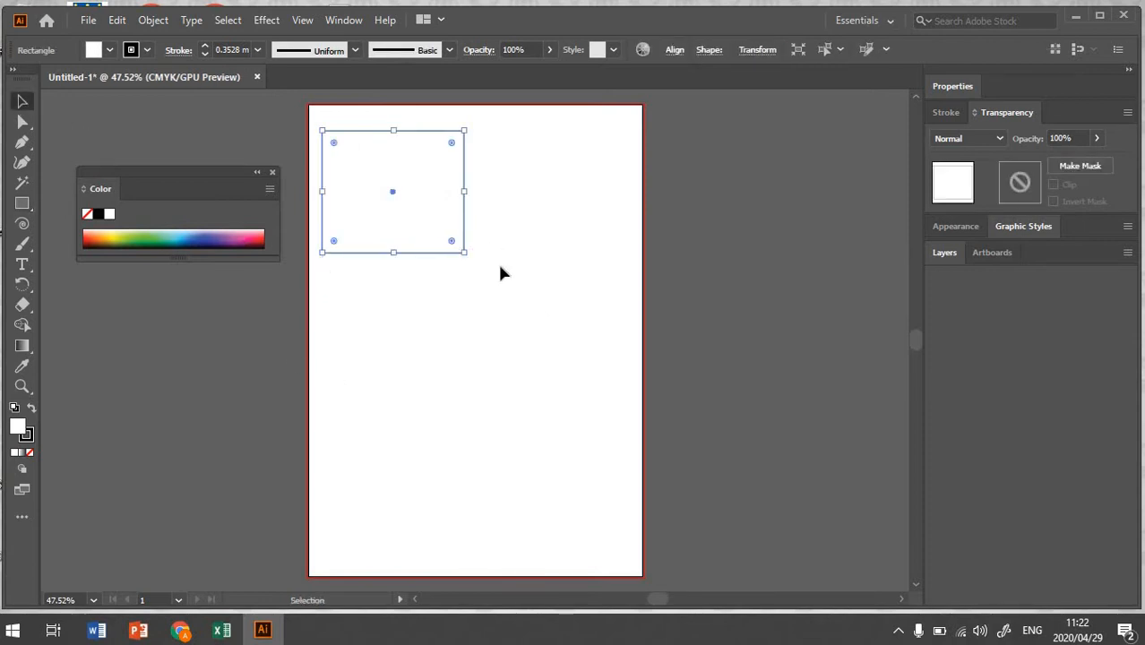
Step: Duplicate the rectangle twice straight below it to form a vertical column of three
drag(418, 252, 417, 530)
Step: Select all three rectangles and move the column to the artboard's horizontal center
click(407, 168)
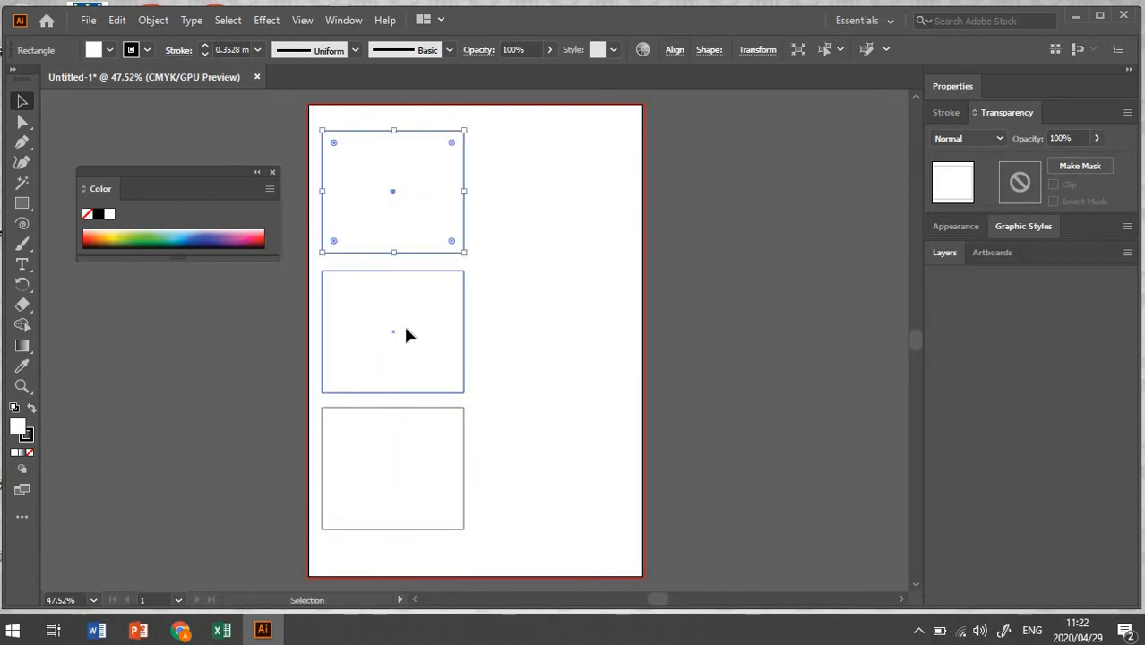
shift+click(406, 334)
shift+click(413, 464)
drag(422, 338, 491, 339)
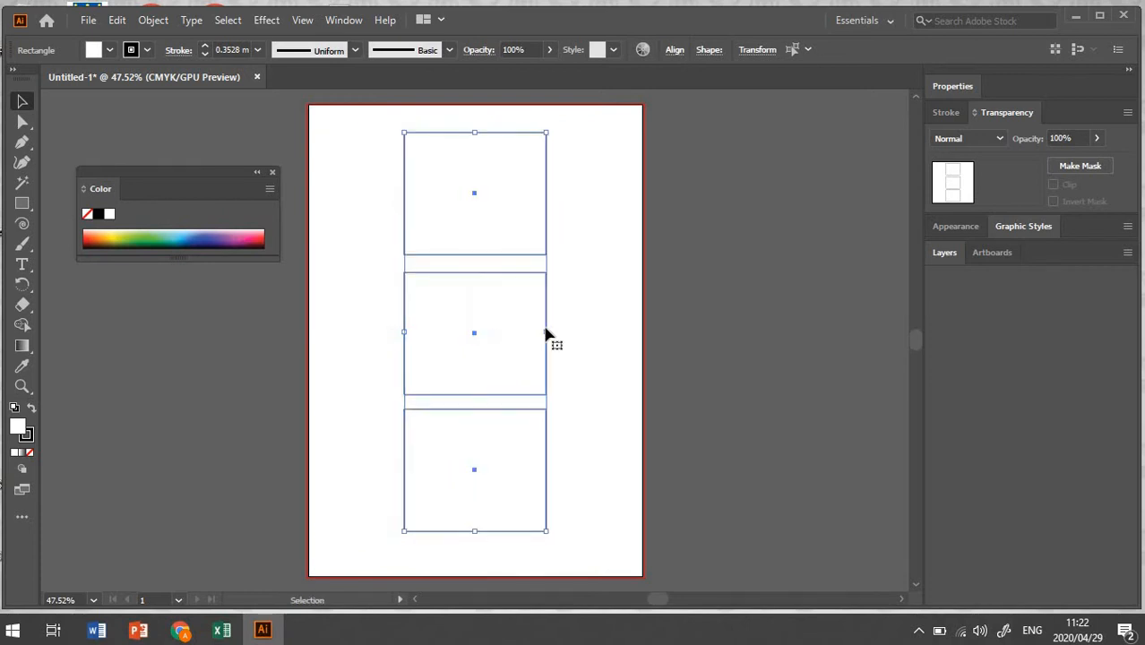
click(590, 305)
click(499, 223)
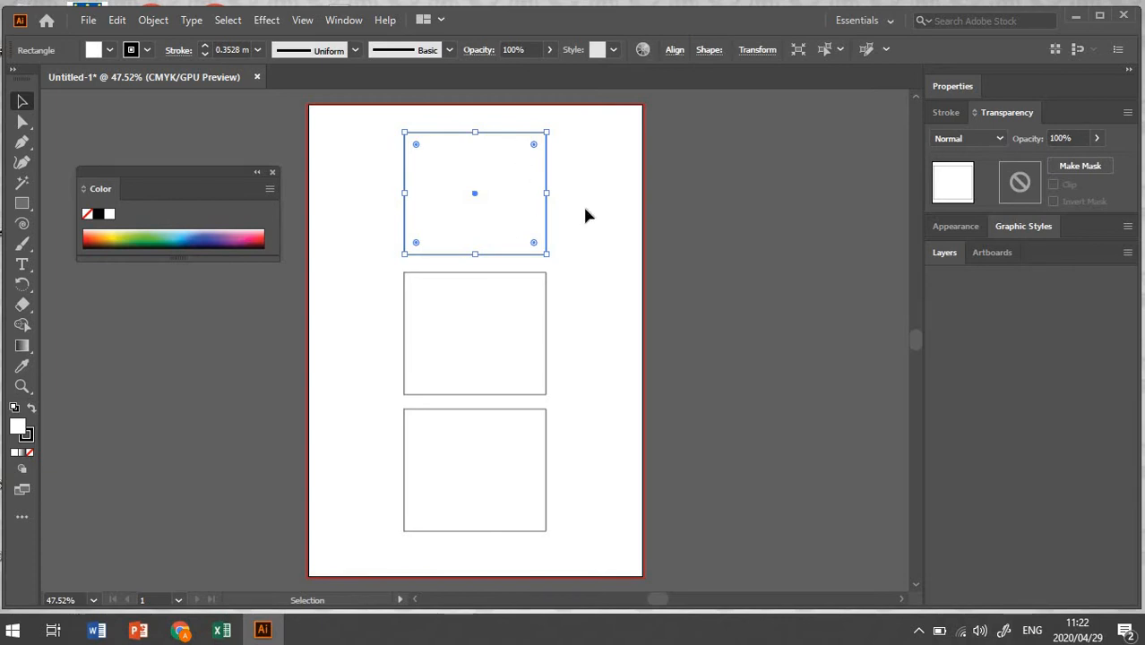
click(582, 203)
click(484, 221)
click(272, 172)
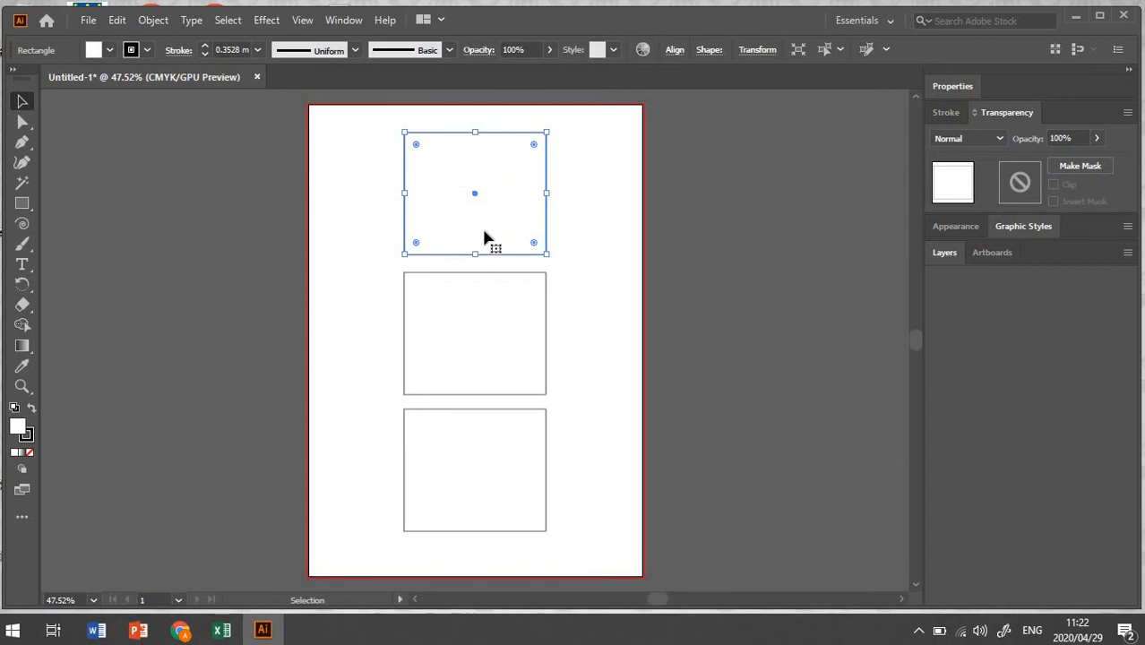
click(586, 215)
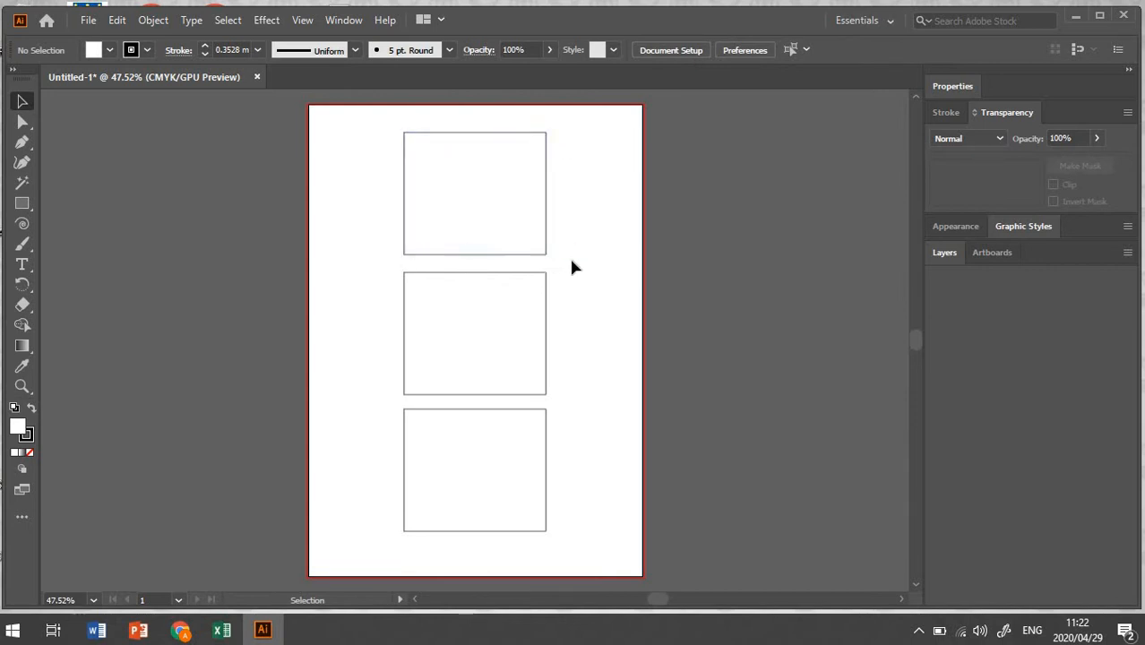
Step: Set the top rectangle's fill color to 06337A dark blue
click(538, 240)
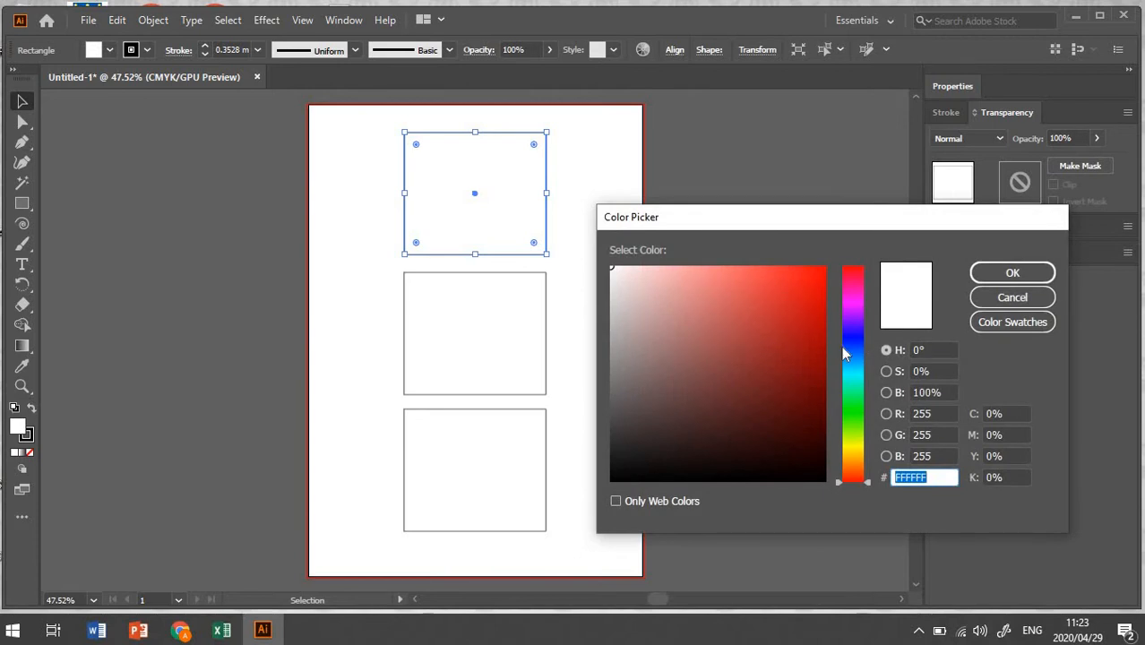
click(842, 348)
click(815, 378)
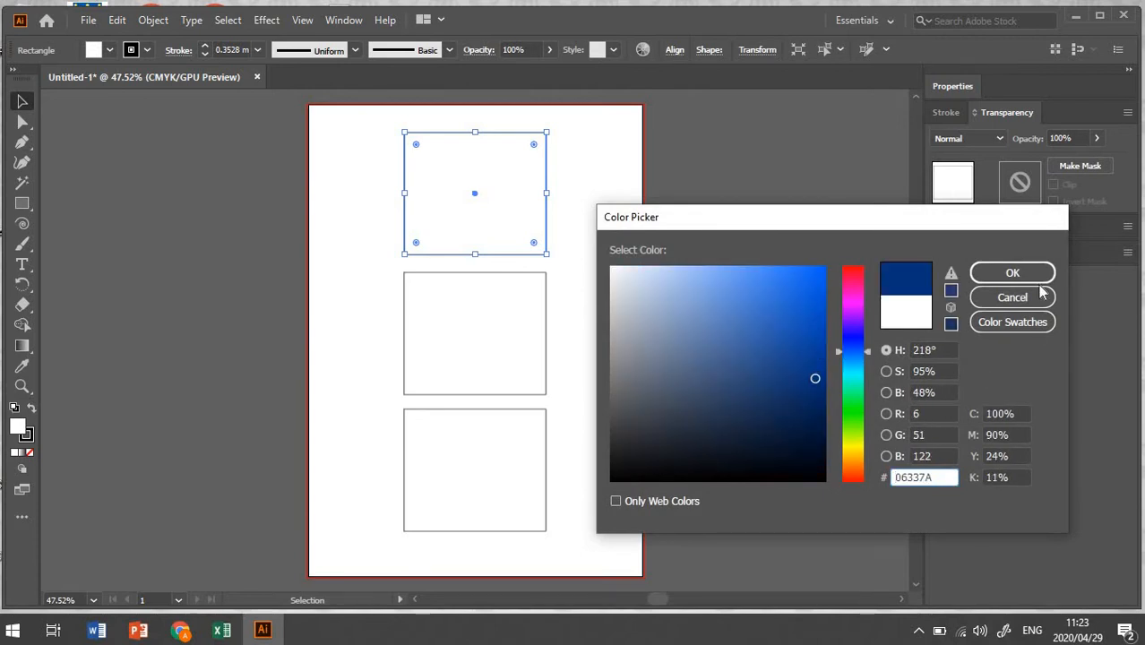
click(1012, 273)
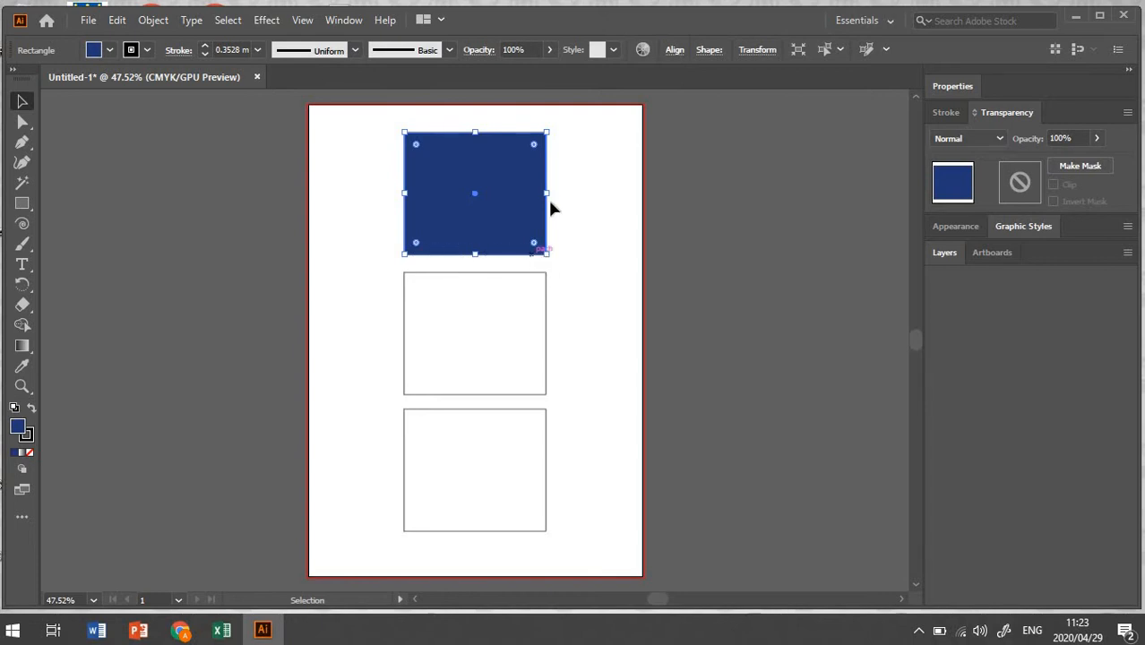
Step: Set the top rectangle's stroke color to BC3B60 in the Color Picker
click(28, 446)
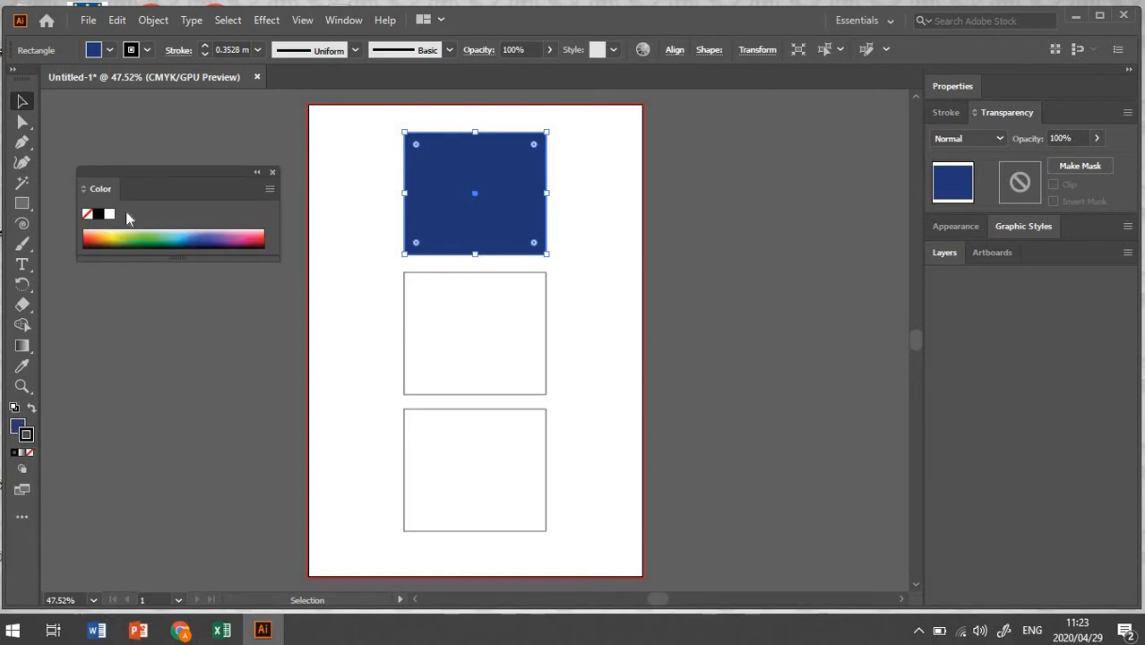
double_click(29, 445)
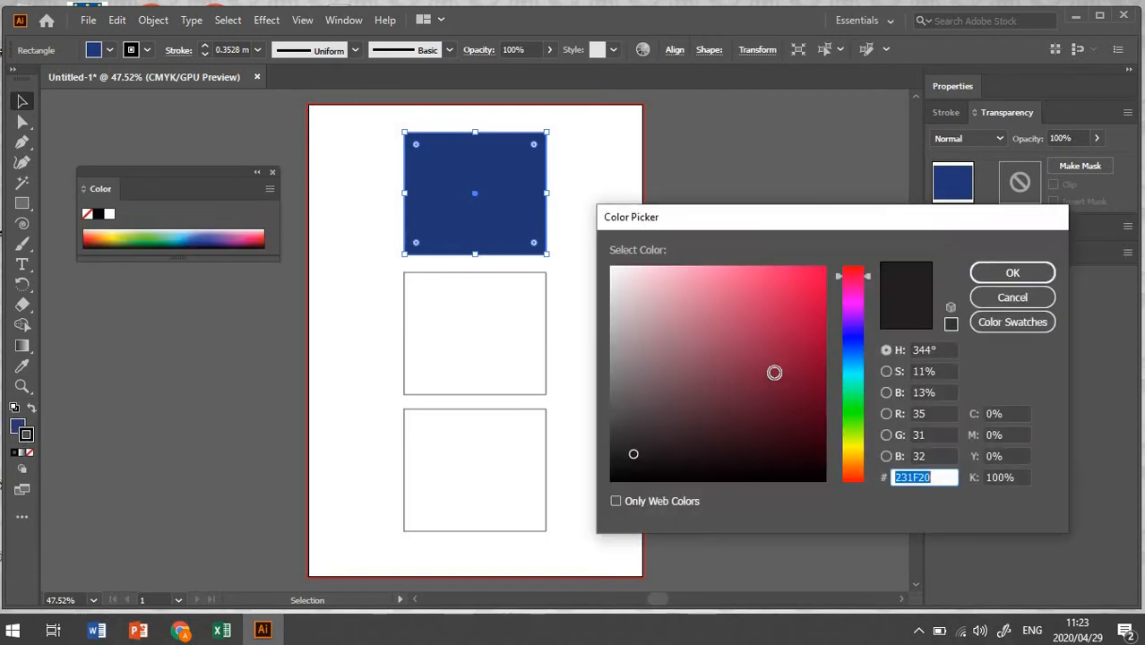
click(721, 389)
click(750, 353)
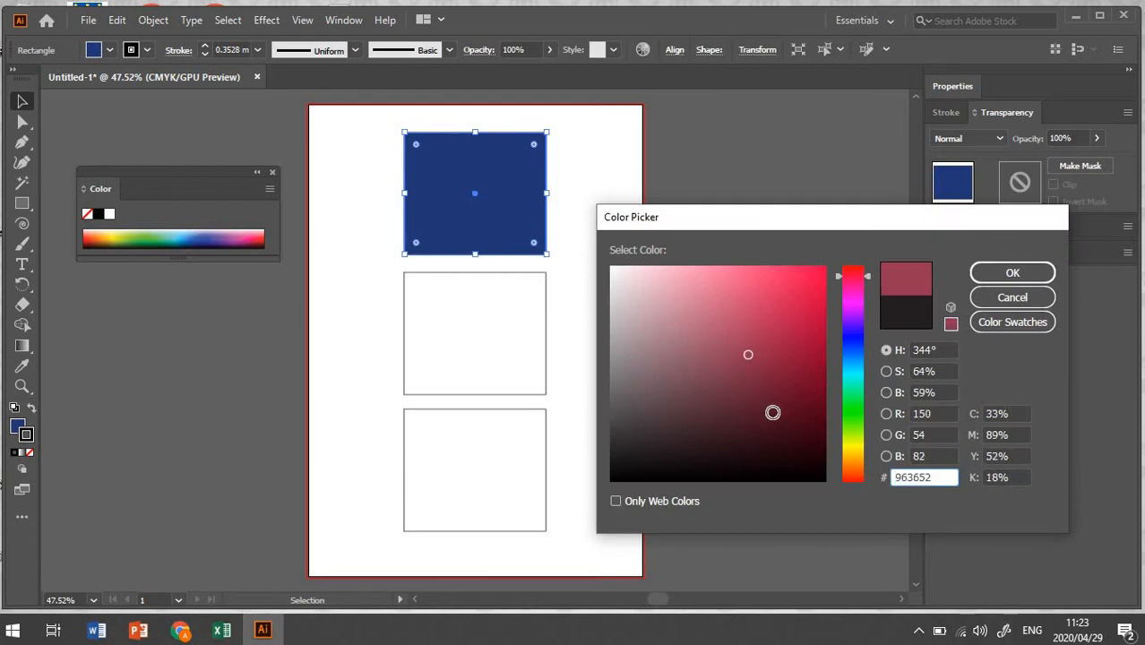
click(772, 411)
click(731, 324)
click(691, 386)
click(761, 320)
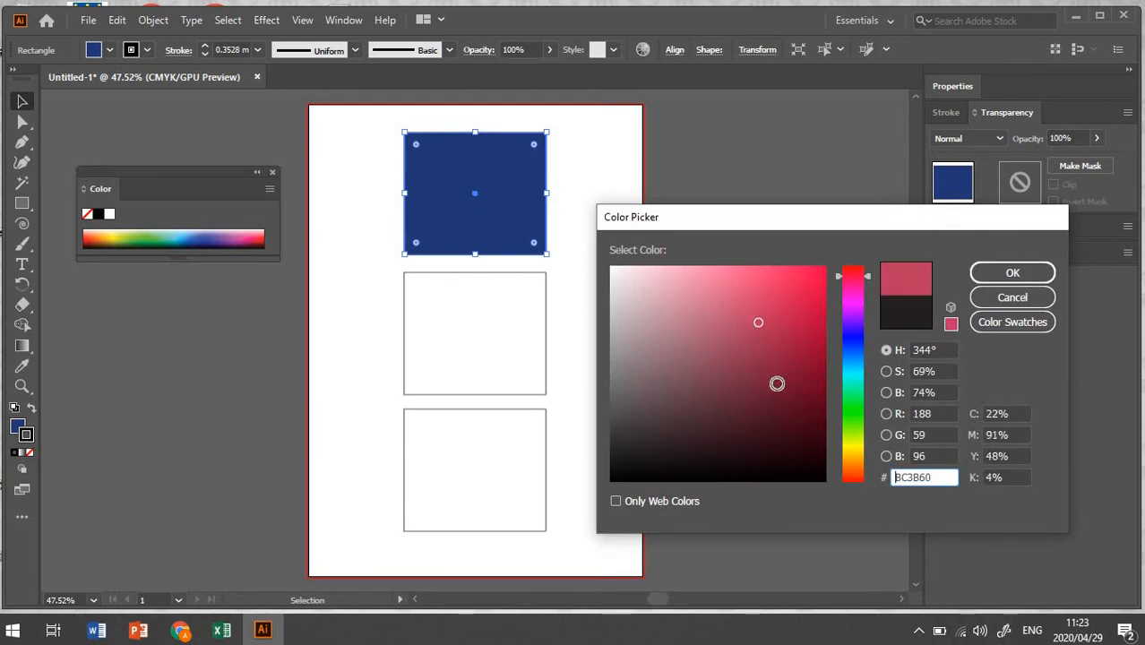
click(780, 410)
click(1011, 274)
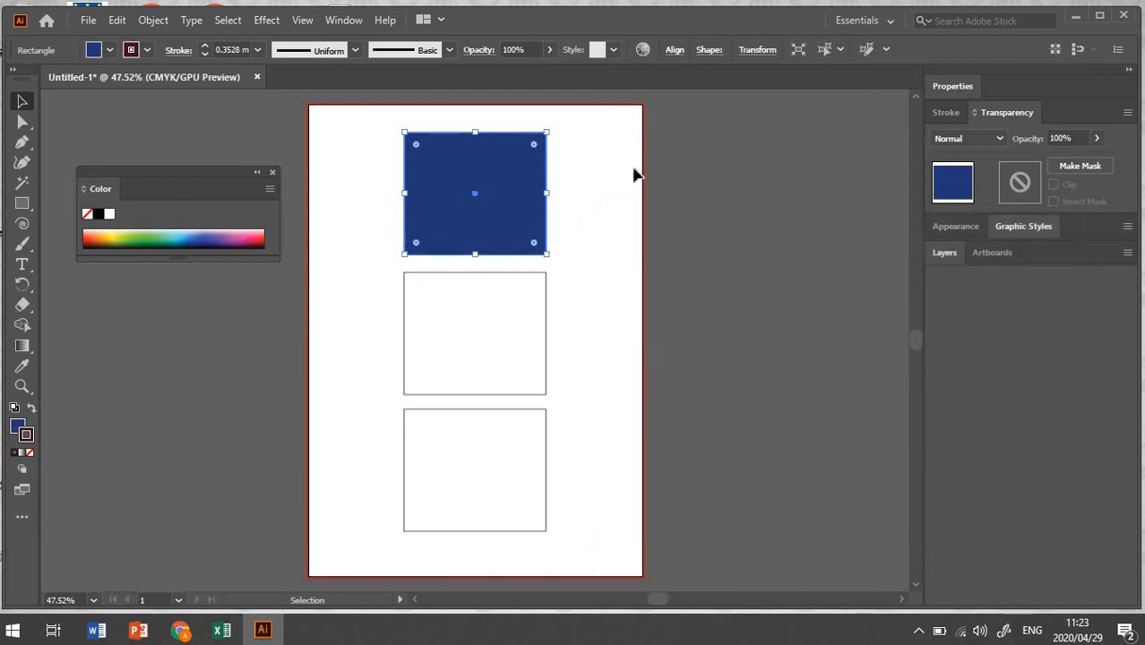
Step: Close the Color panel
click(132, 54)
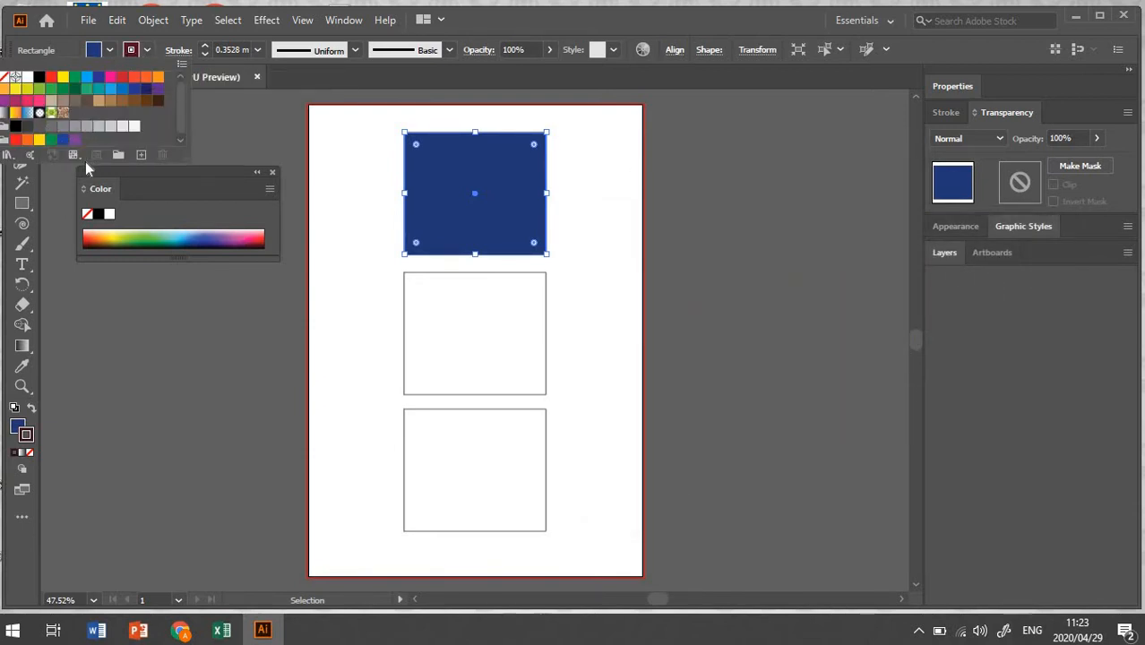
click(272, 177)
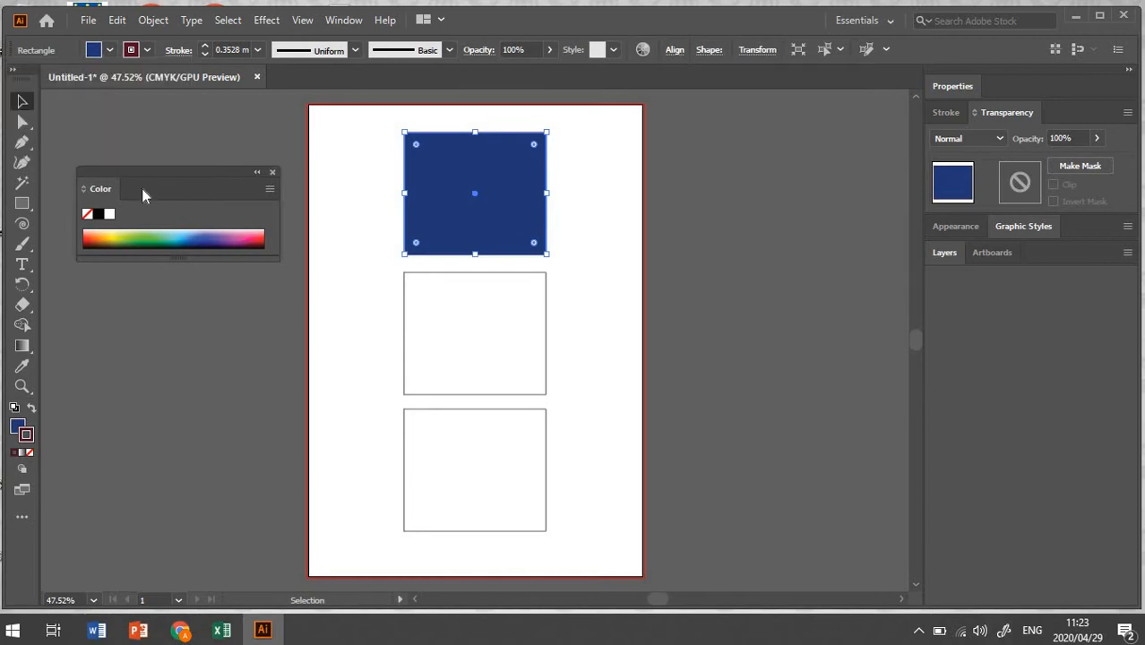
click(273, 173)
Step: Apply a purple swatch as the top rectangle's stroke color and deselect it
click(149, 52)
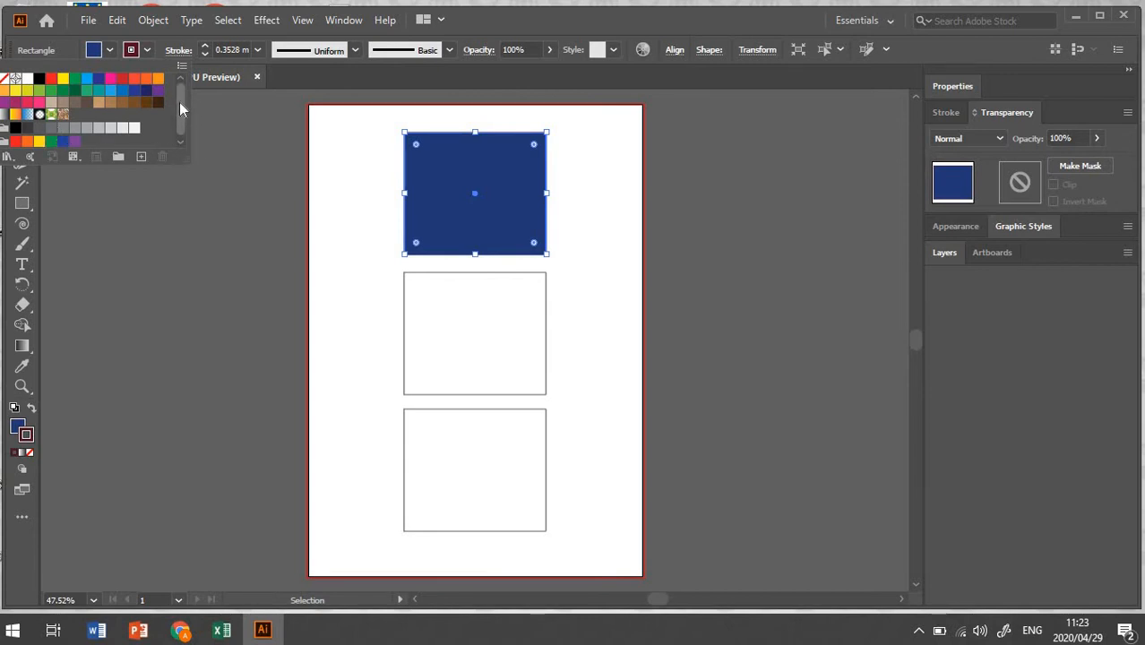
drag(180, 103, 181, 112)
click(75, 138)
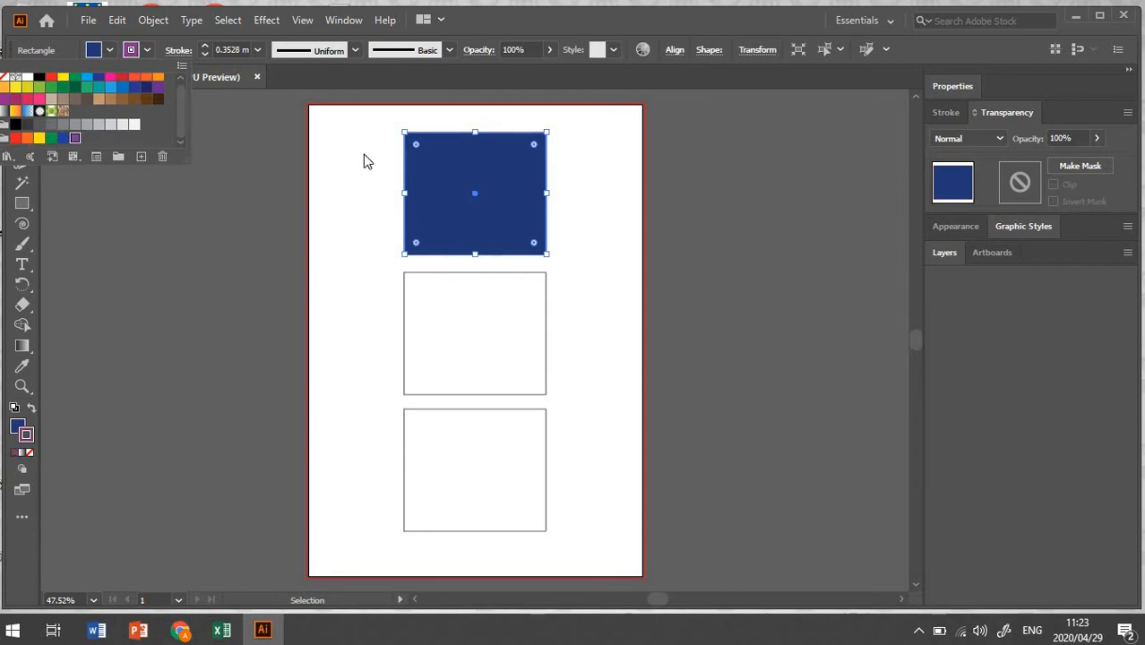
click(147, 51)
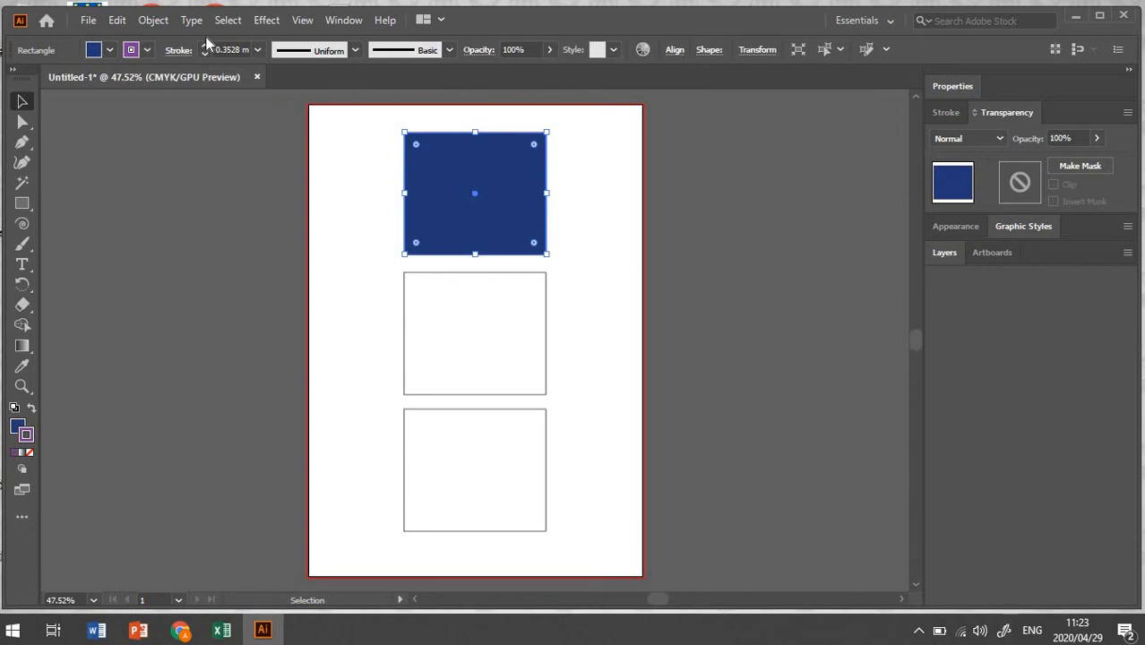
click(366, 224)
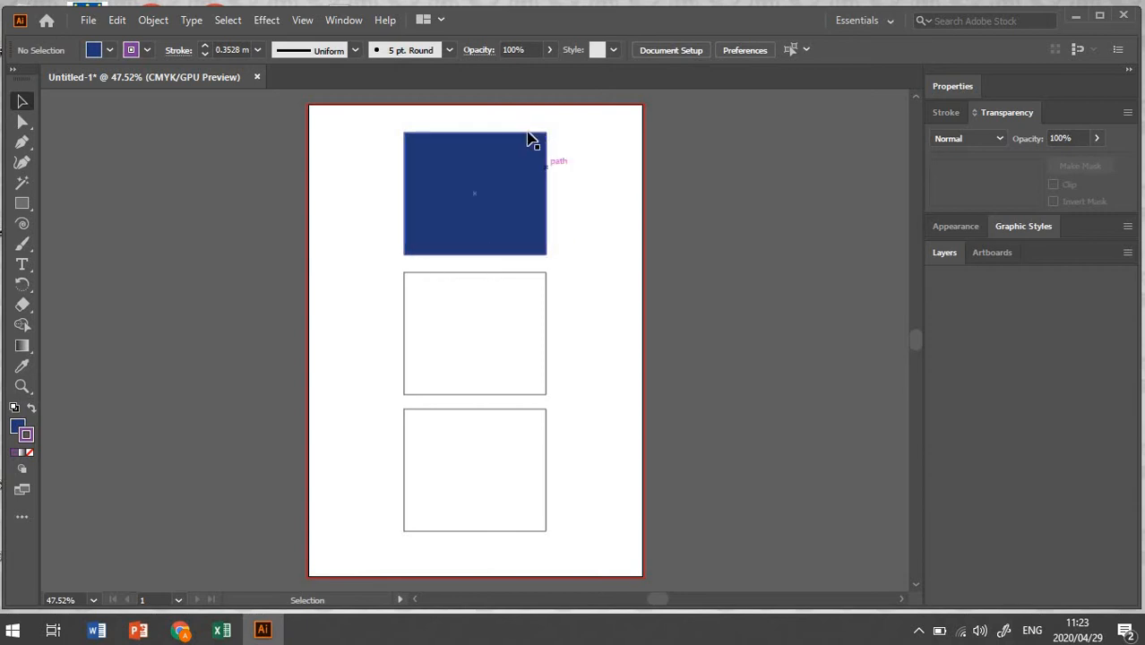
Step: Zoom in on the top rectangle, select it, and step its stroke weight up to 5 mm
click(22, 387)
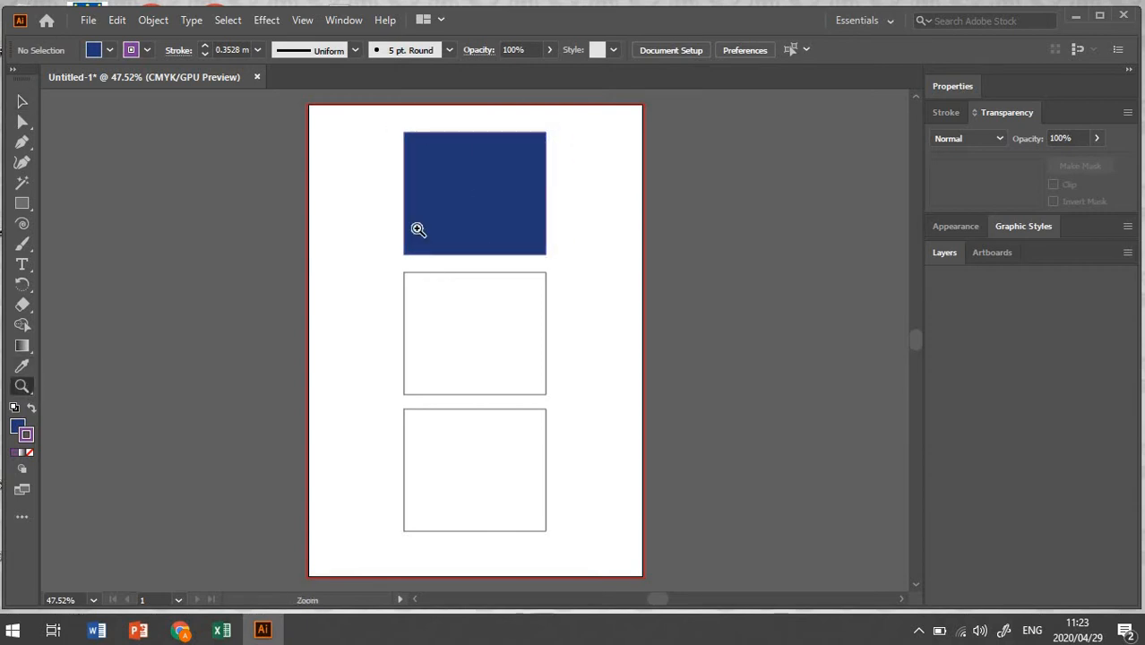
click(417, 230)
click(565, 312)
click(462, 371)
click(433, 320)
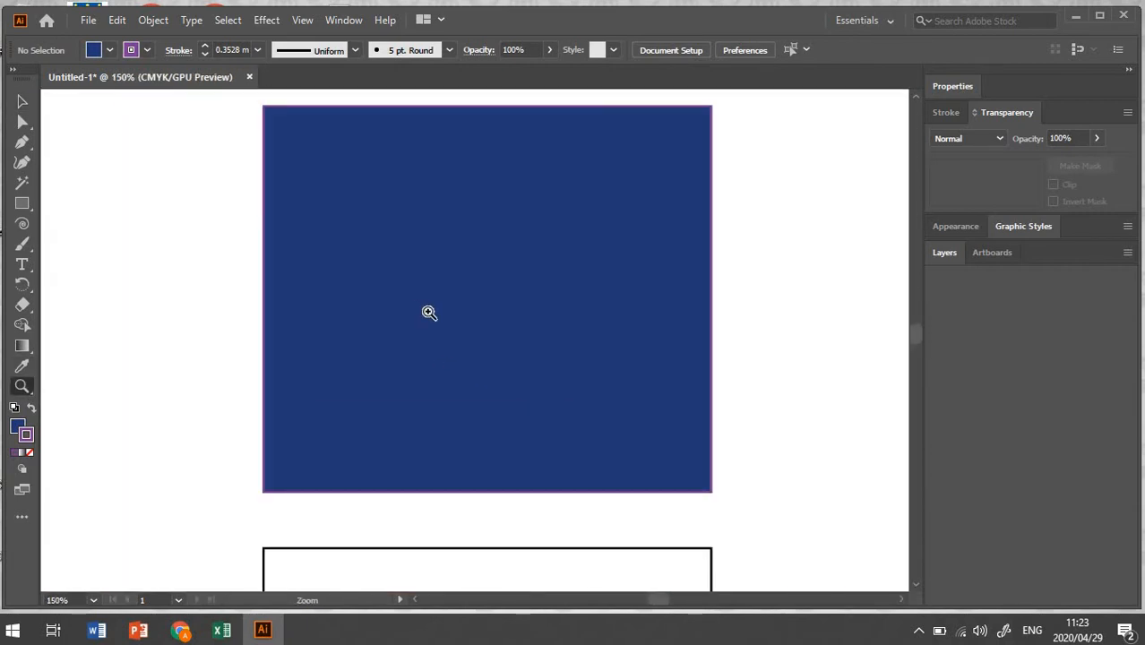
scroll(420, 302, up, 2)
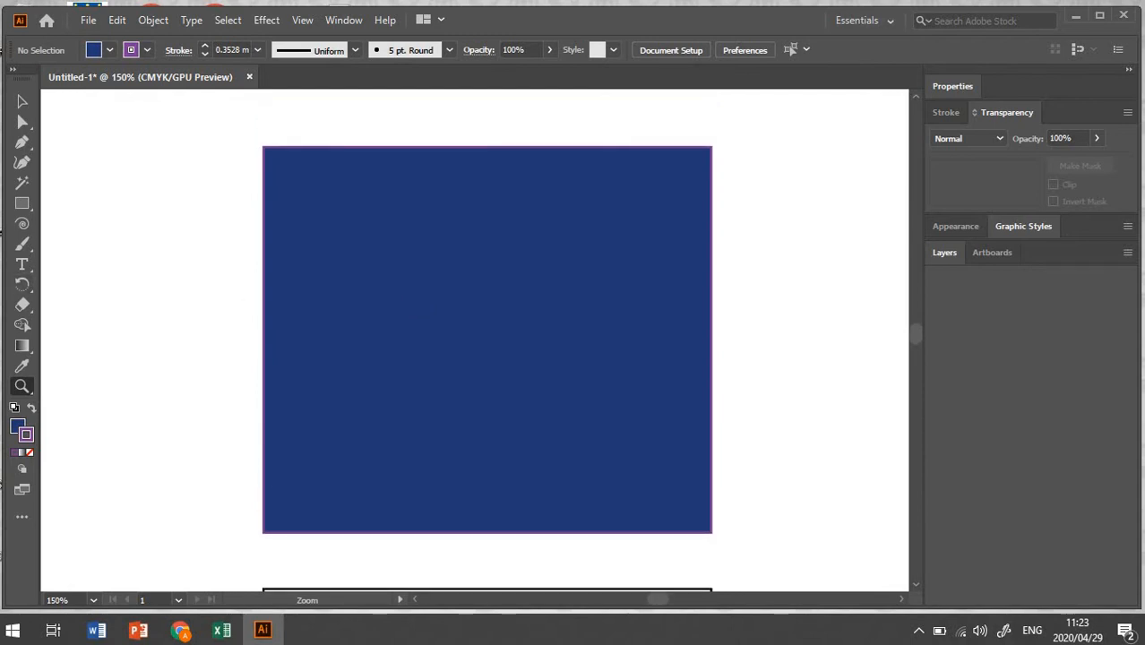
click(22, 101)
click(480, 343)
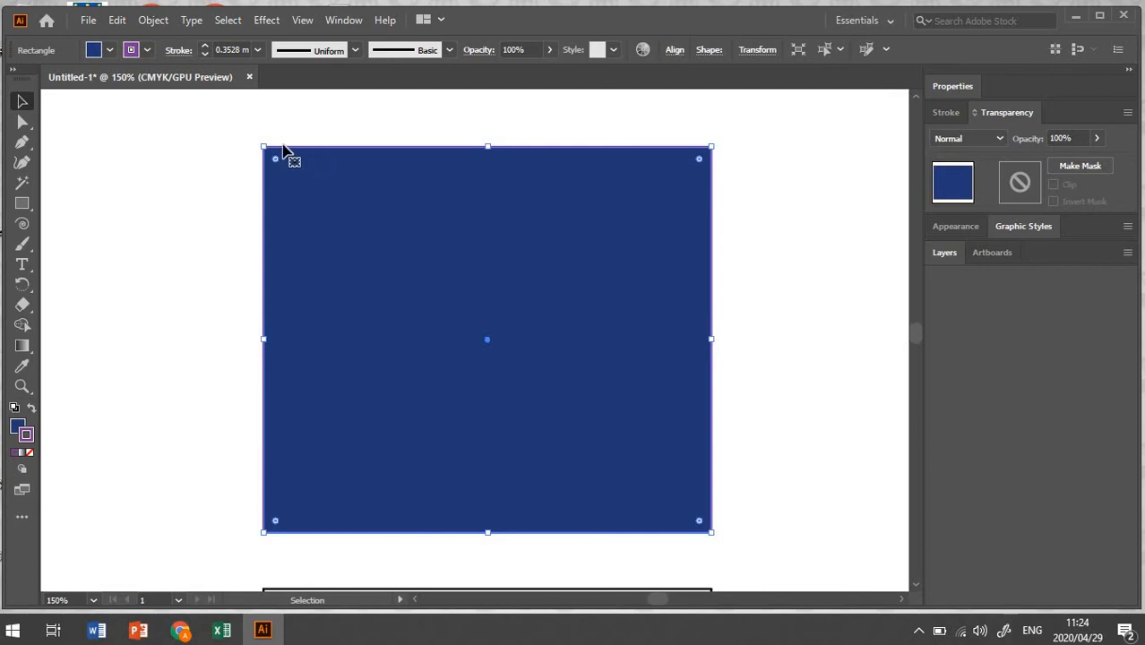
click(180, 209)
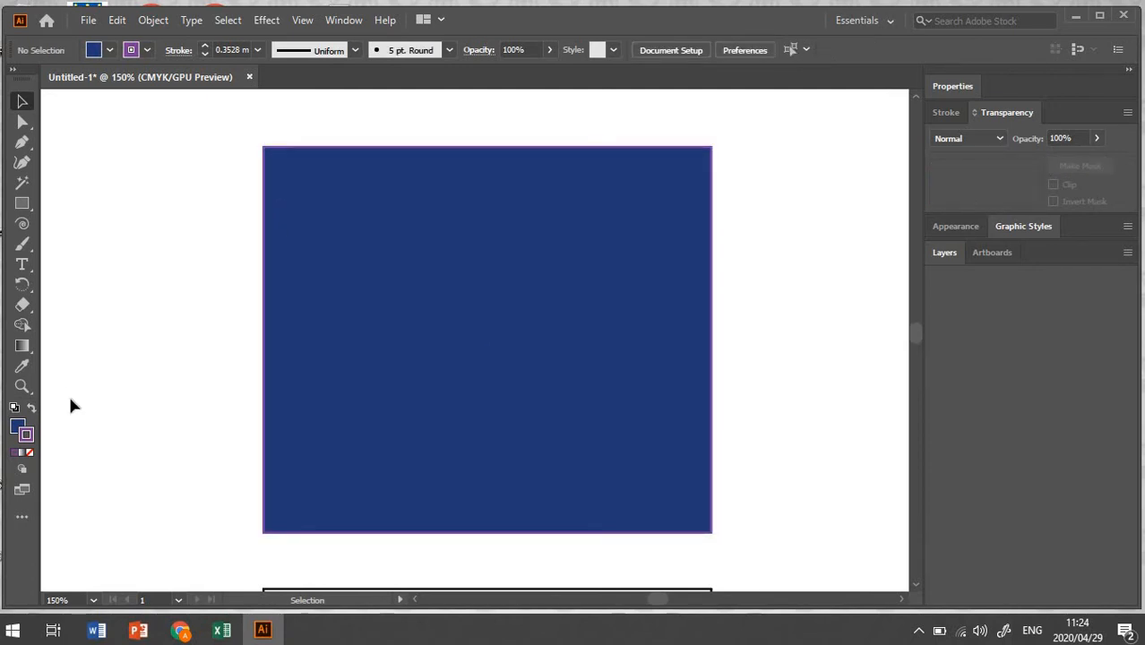
click(383, 345)
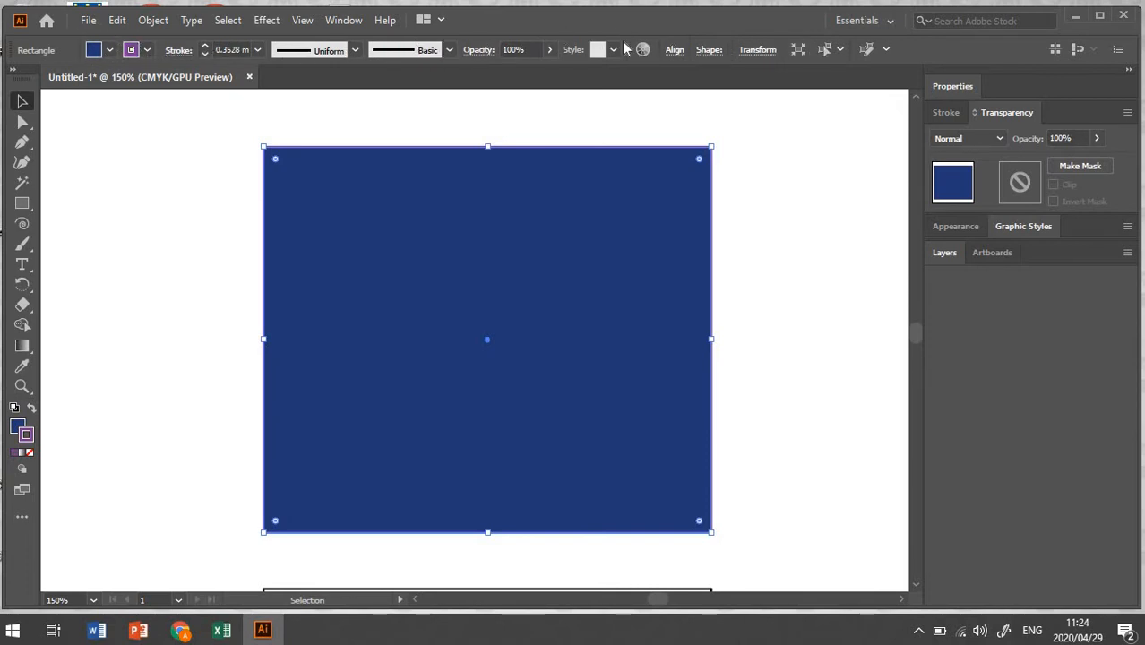
click(206, 46)
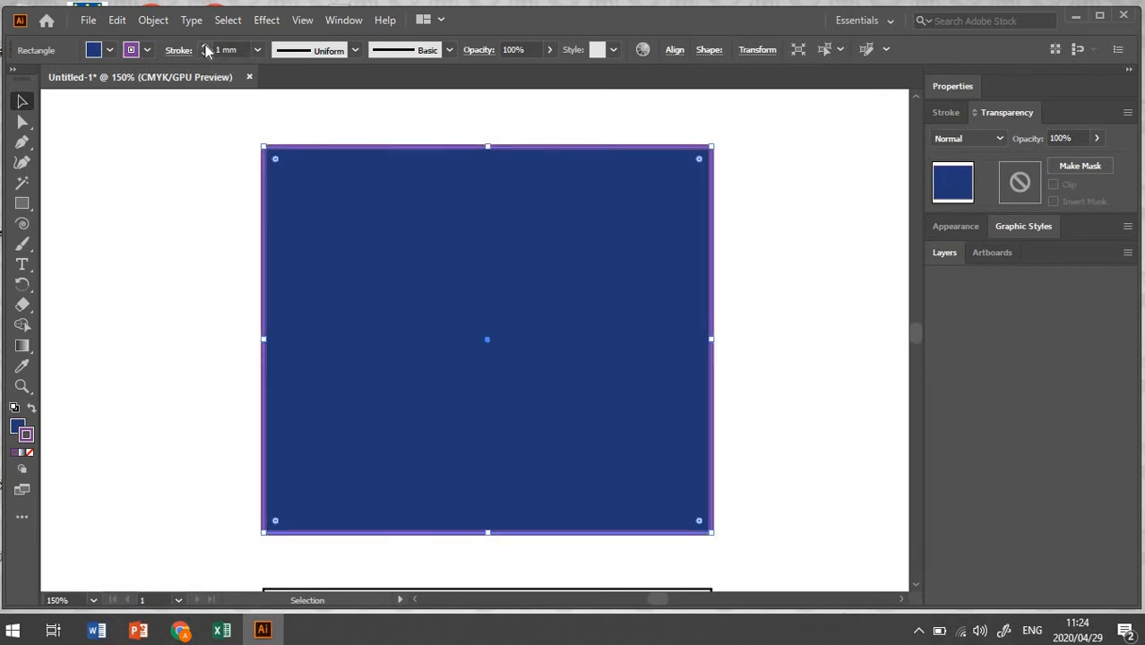
click(206, 47)
click(205, 47)
click(206, 47)
click(205, 47)
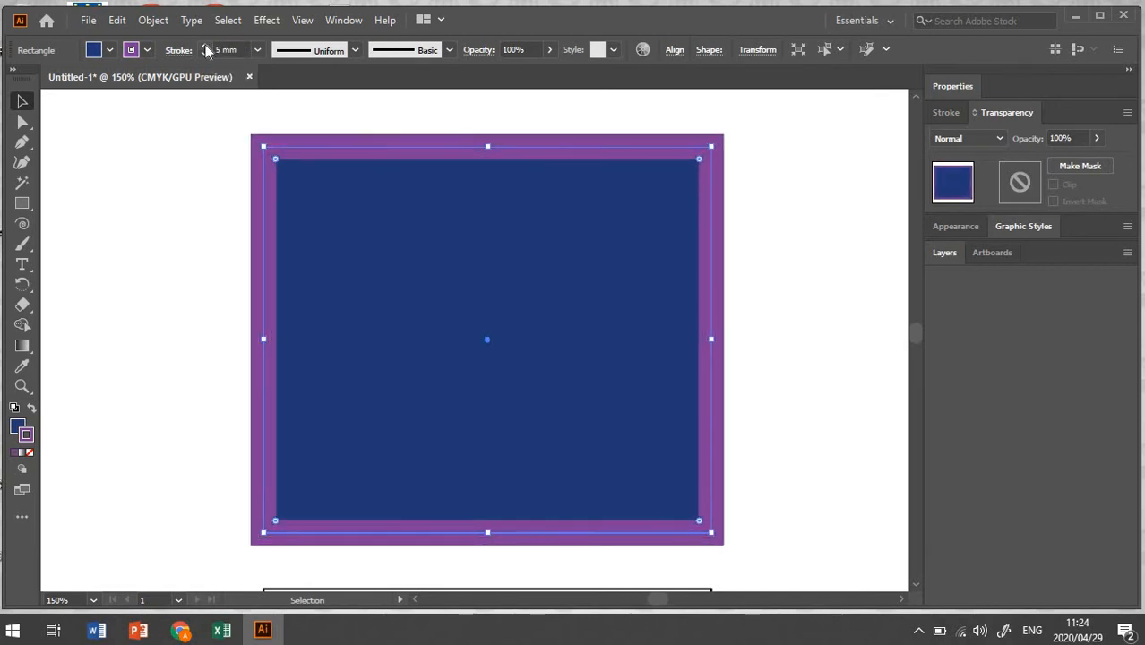
Step: Step the stroke weight down, then pick 3 mm from the stroke weight presets
click(204, 53)
click(204, 53)
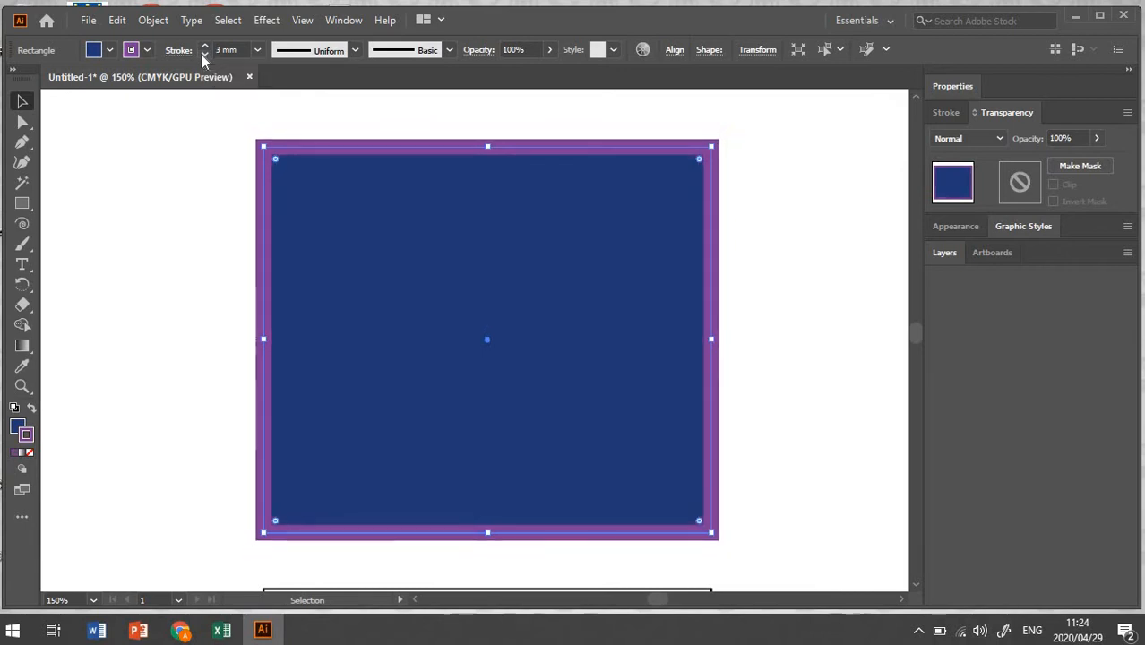
click(204, 52)
click(202, 53)
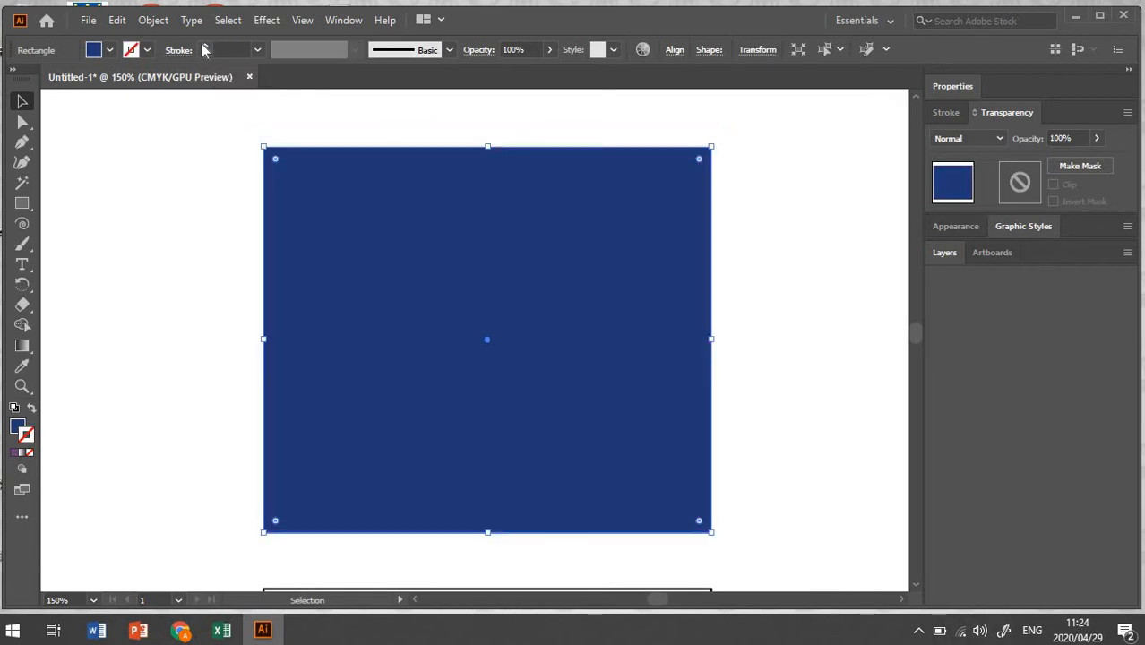
click(259, 51)
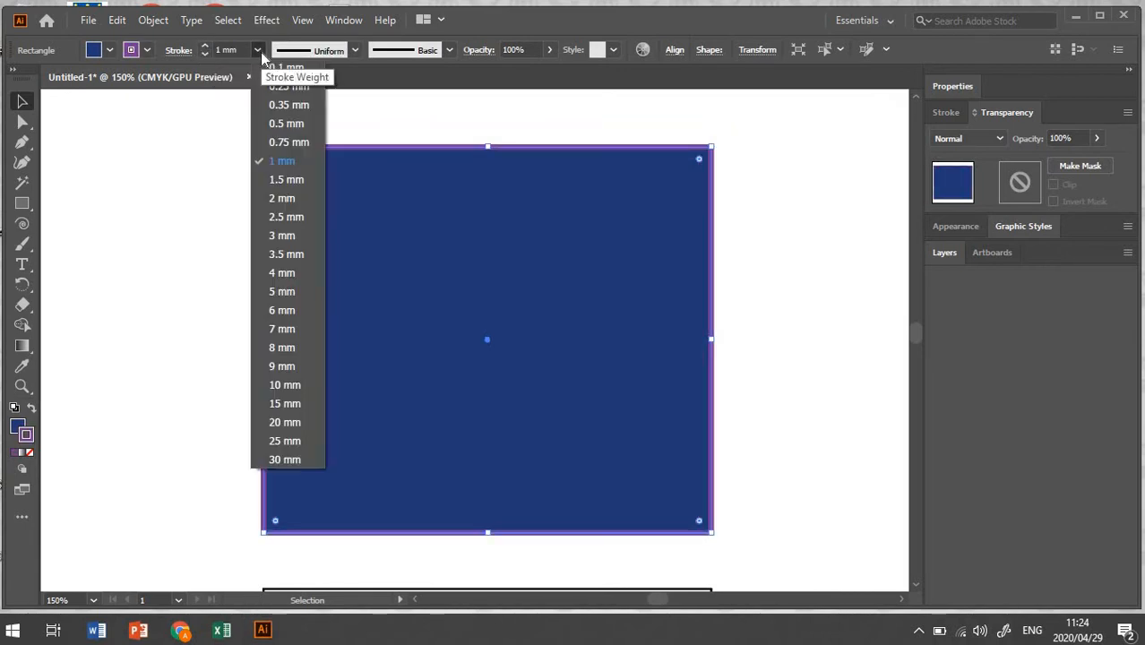
click(281, 236)
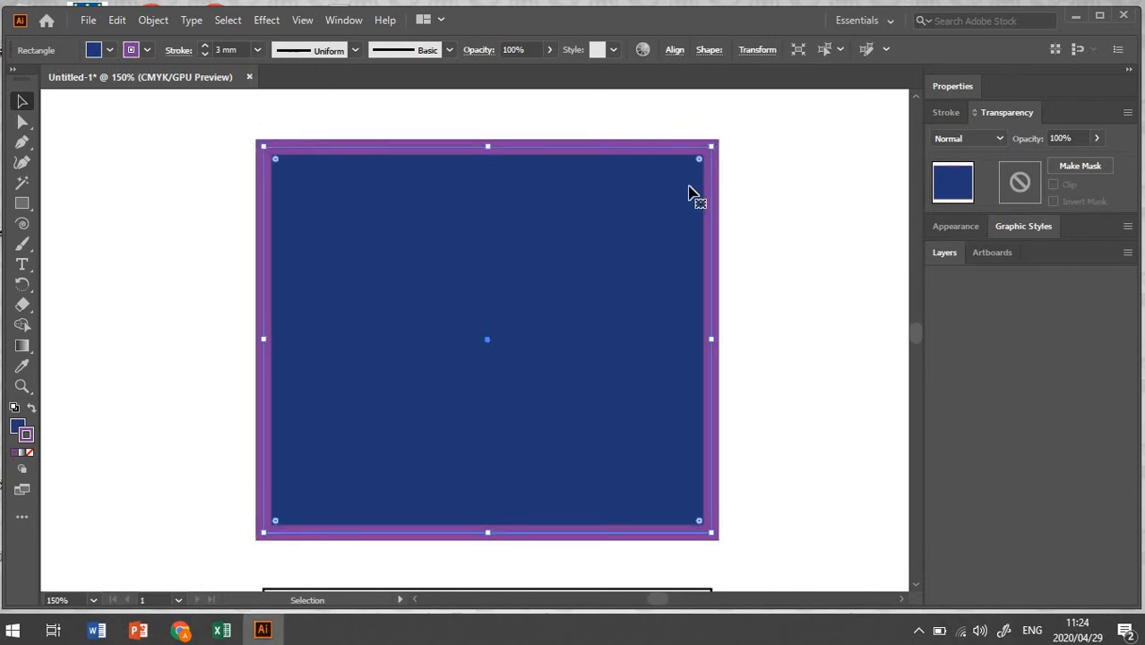
Step: Set the top rectangle's stroke weight to 10 mm
click(237, 51)
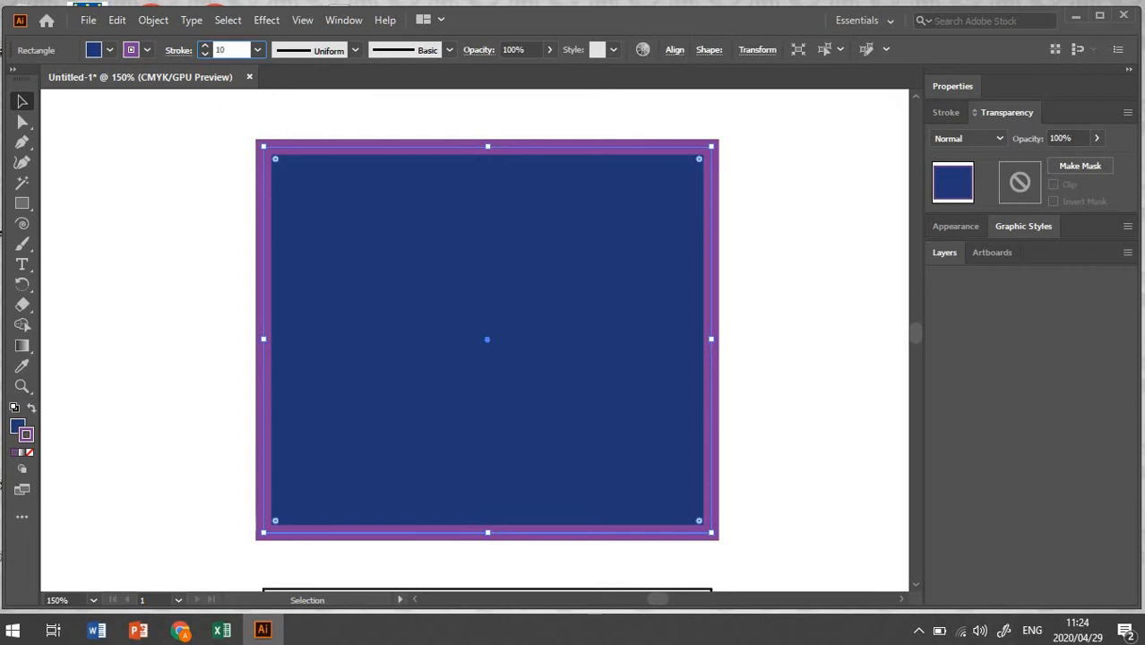
text(10)
key(Return)
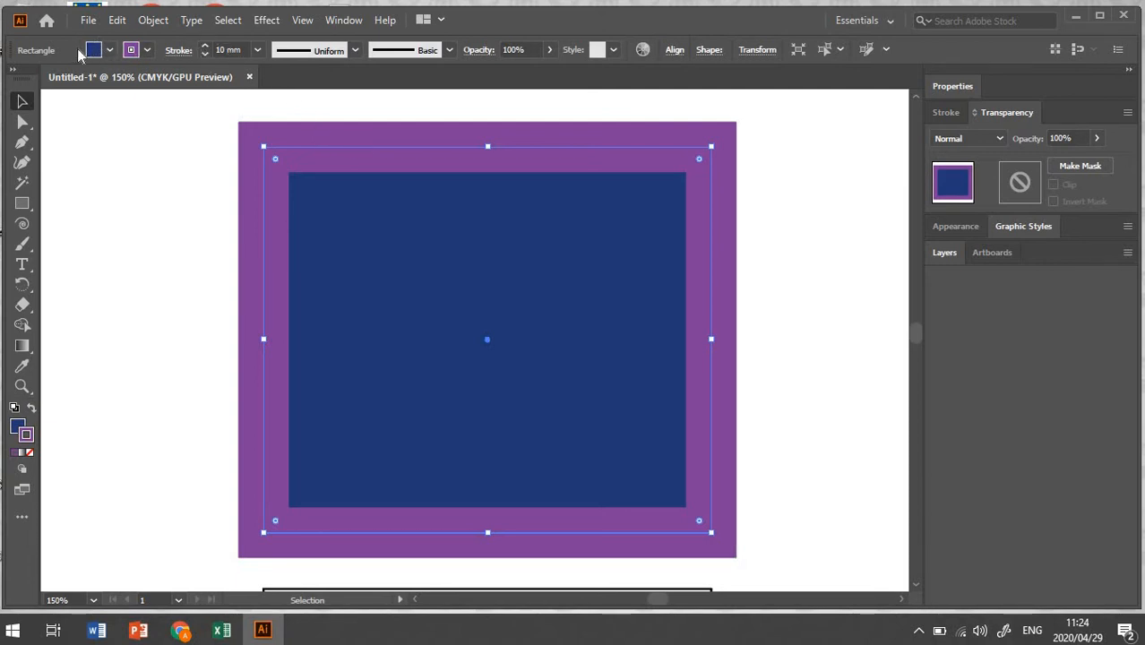
click(110, 50)
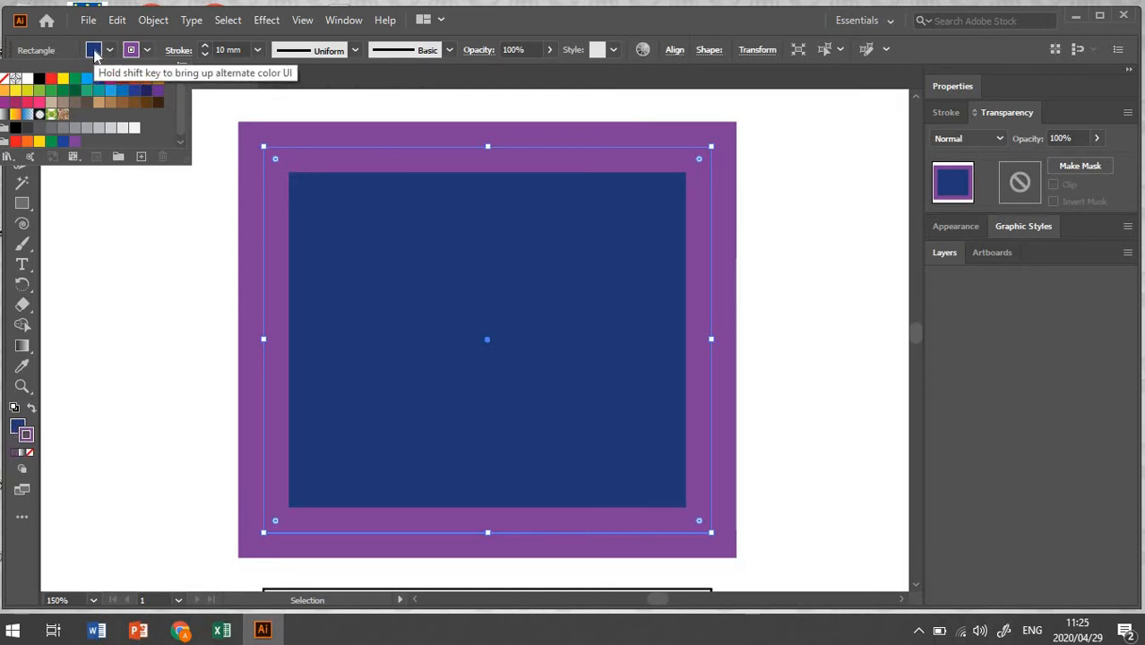
click(149, 55)
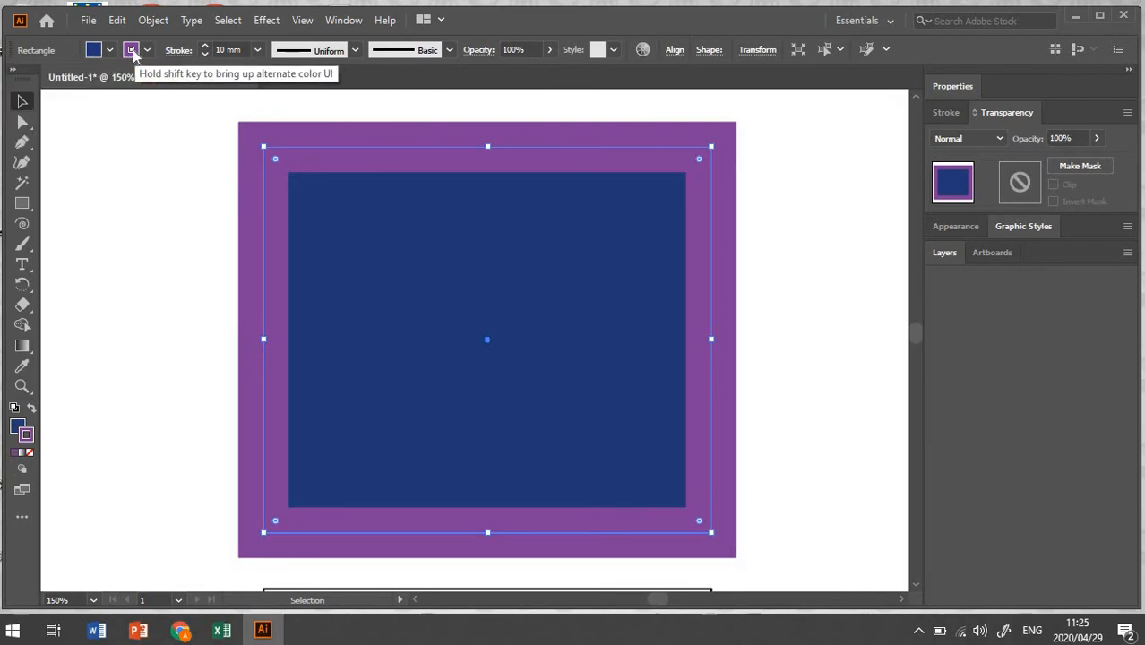
click(133, 49)
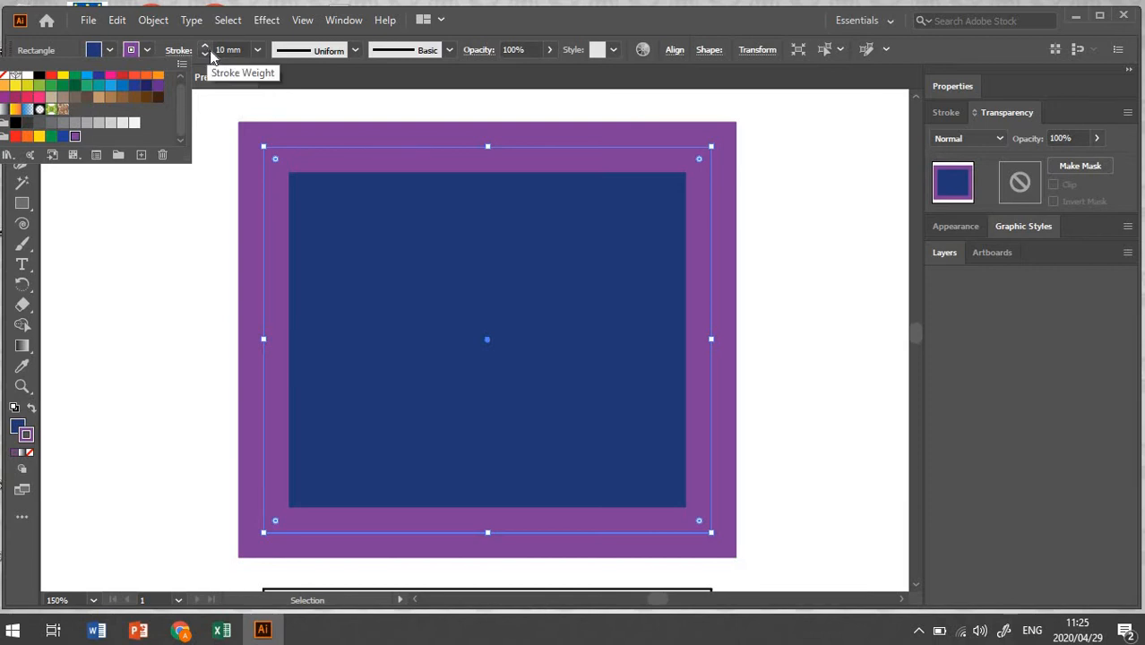
click(359, 51)
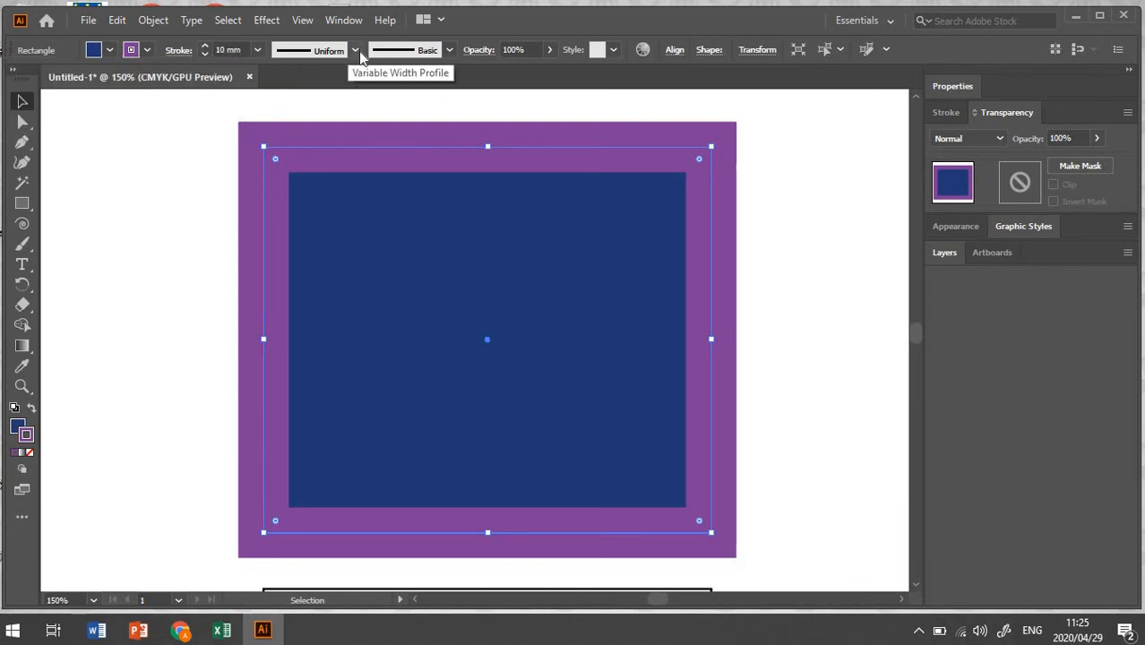
Step: Try several variable width profiles on the top rectangle's stroke, then return it to Uniform
click(359, 51)
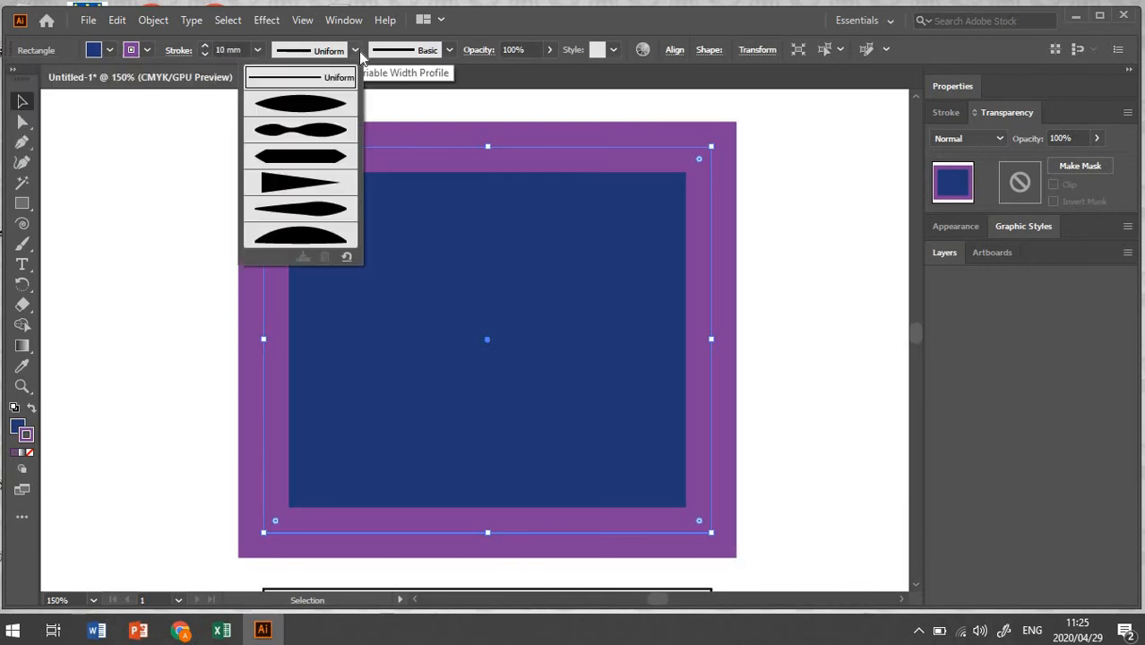
click(291, 109)
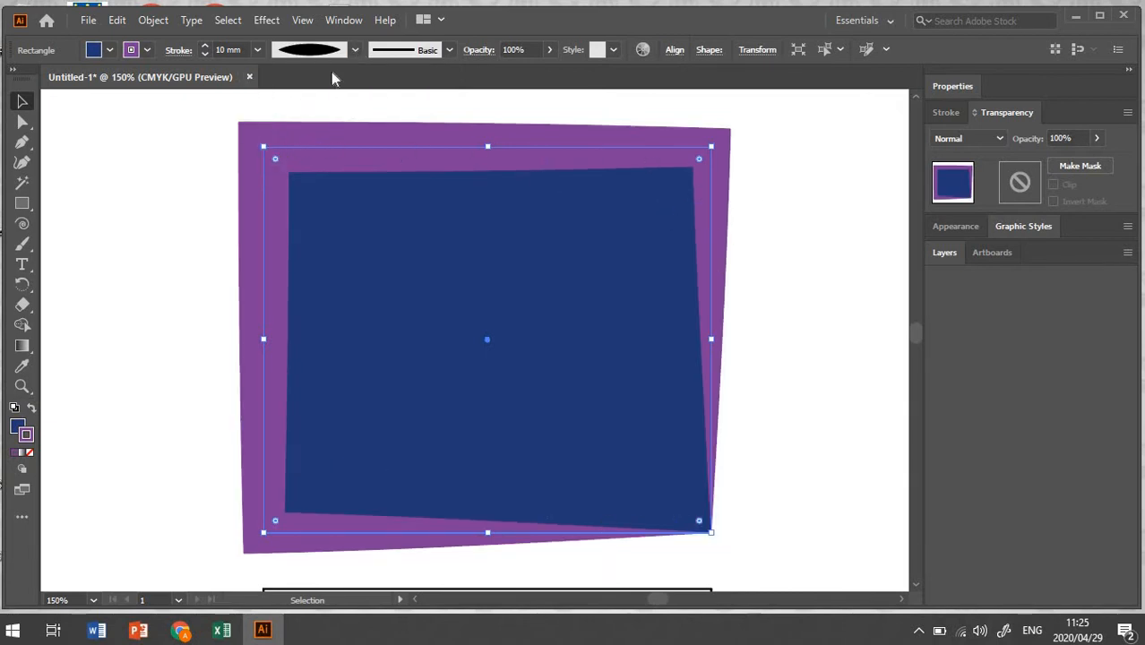
click(356, 52)
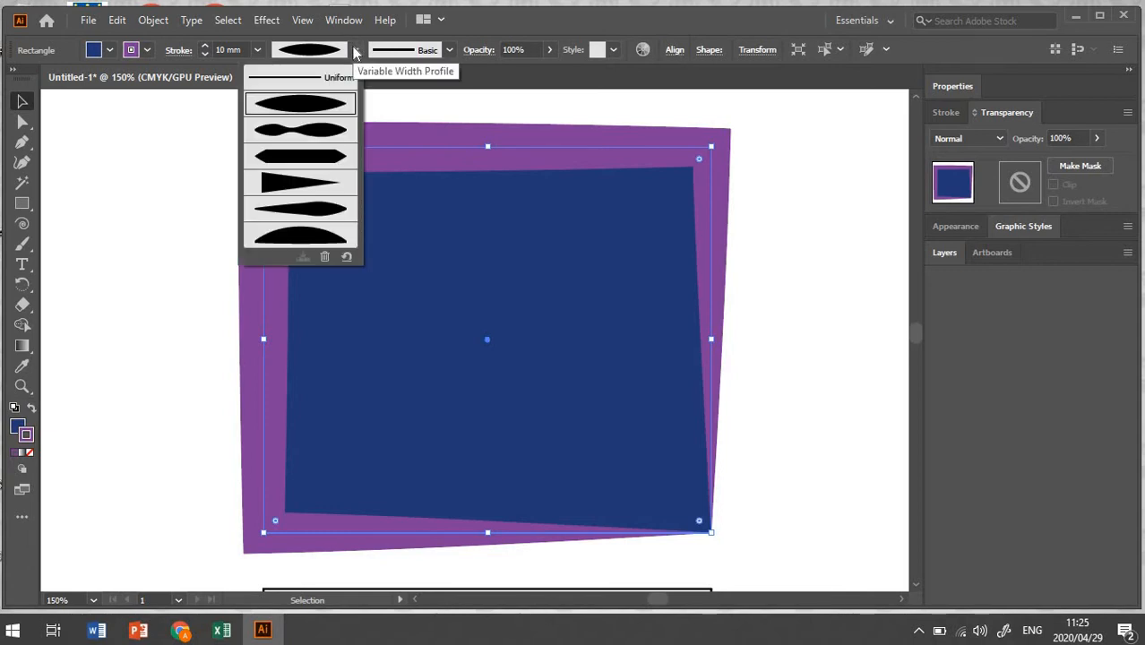
click(334, 136)
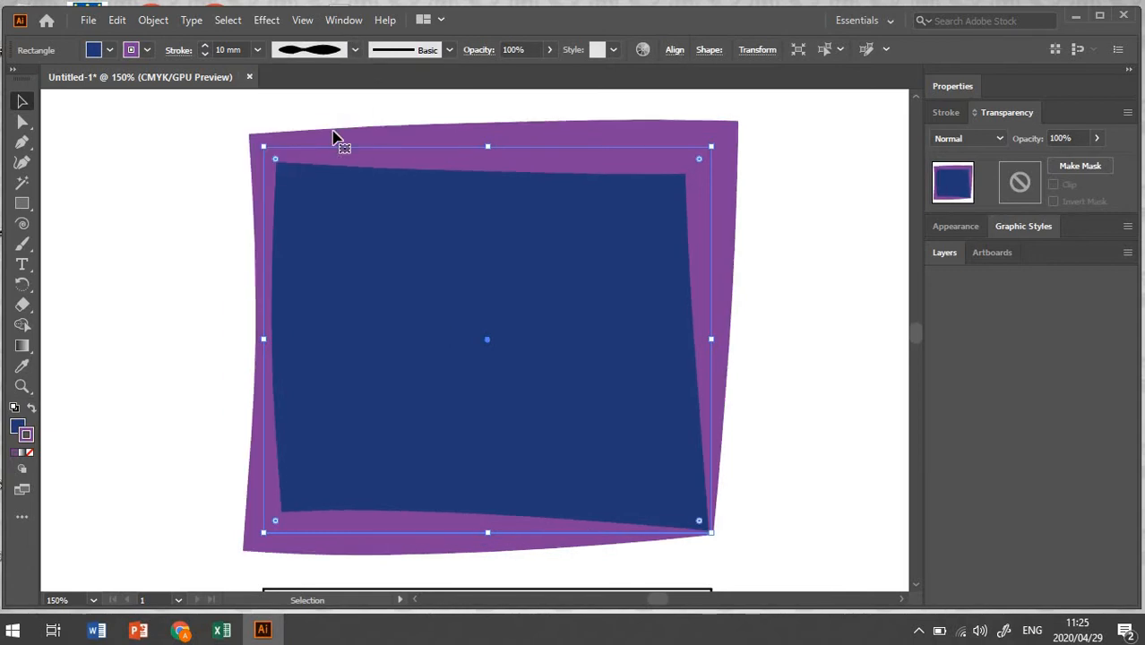
click(356, 51)
click(335, 159)
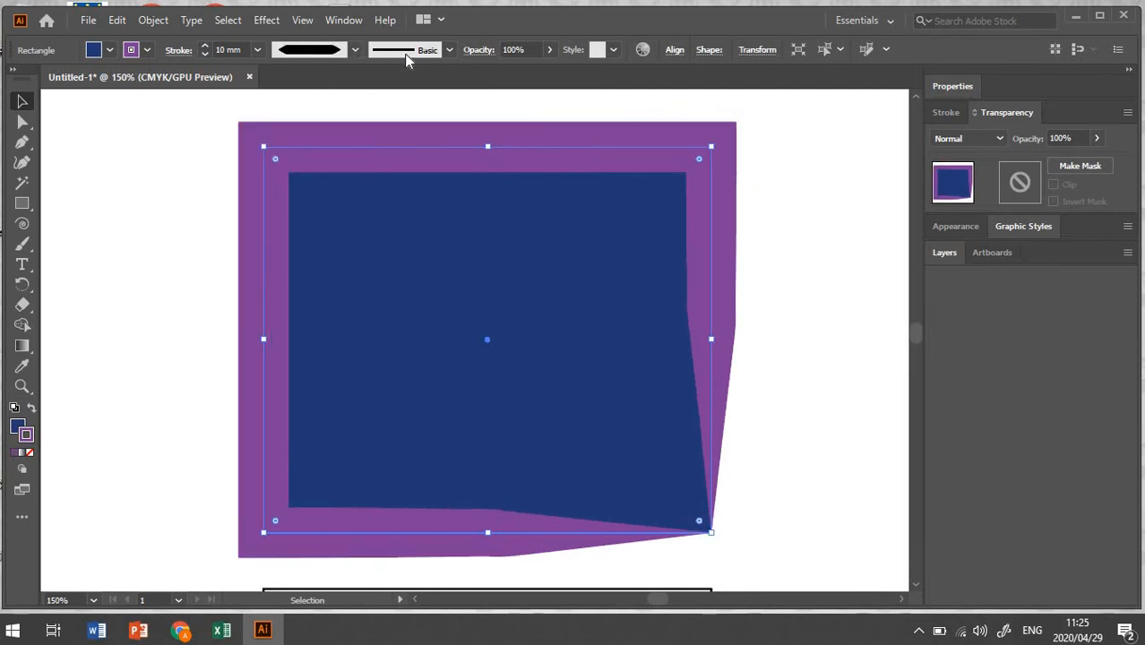
click(356, 52)
click(323, 192)
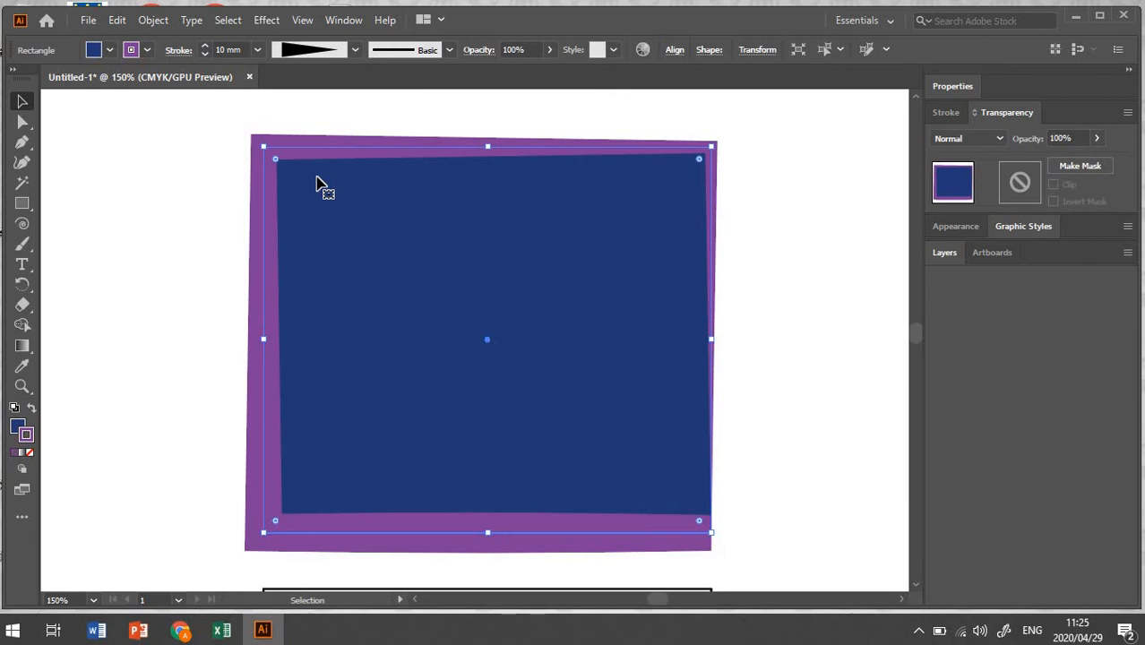
click(355, 50)
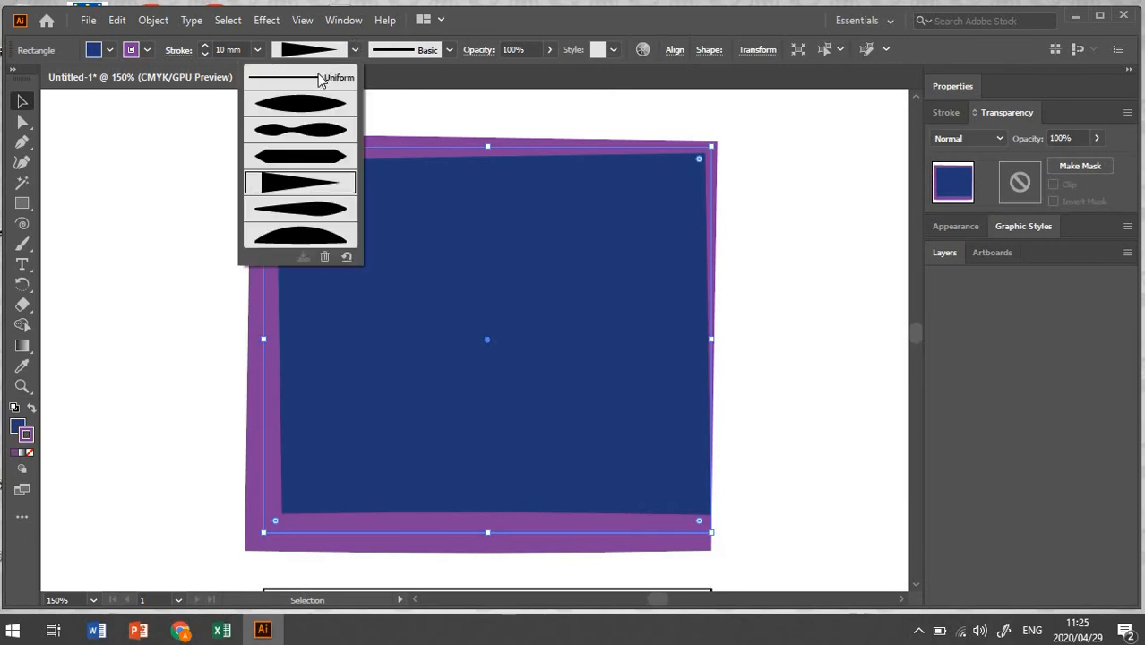
click(322, 79)
Step: Try a charcoal brush definition on the top rectangle's stroke, then switch it back to Basic
click(451, 50)
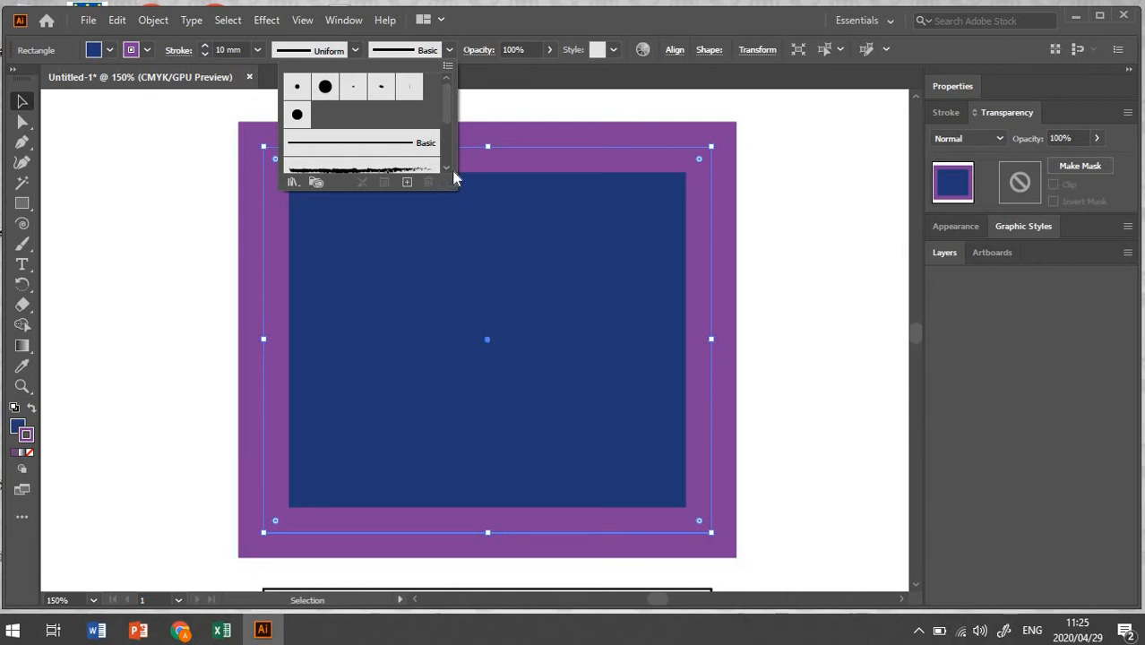
drag(453, 184, 453, 346)
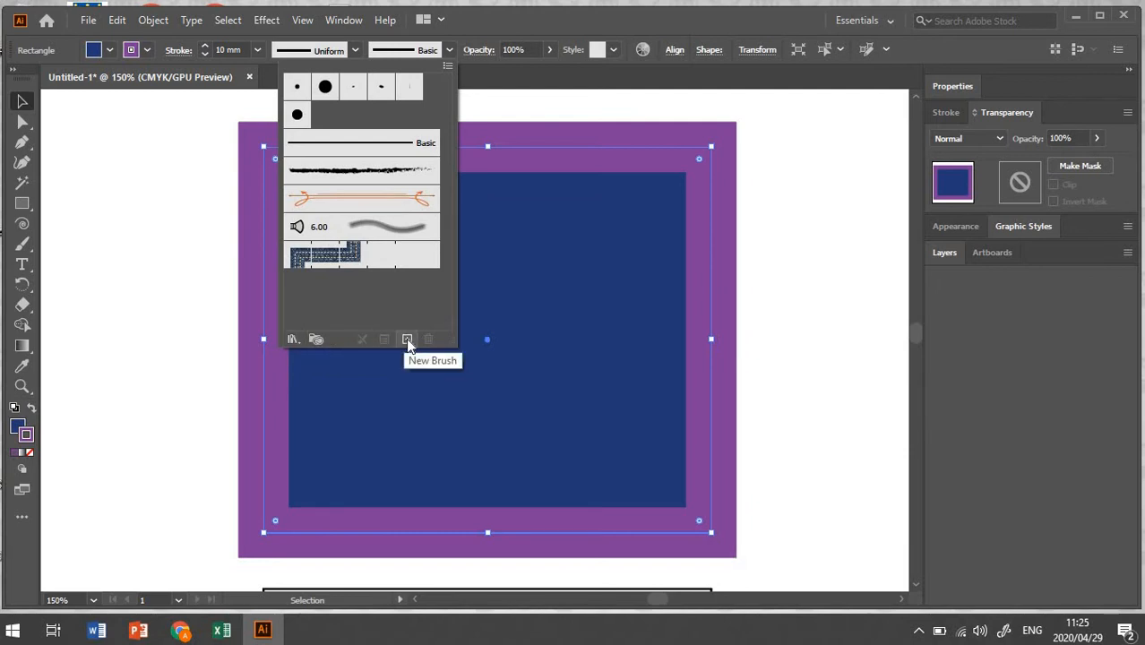
click(391, 170)
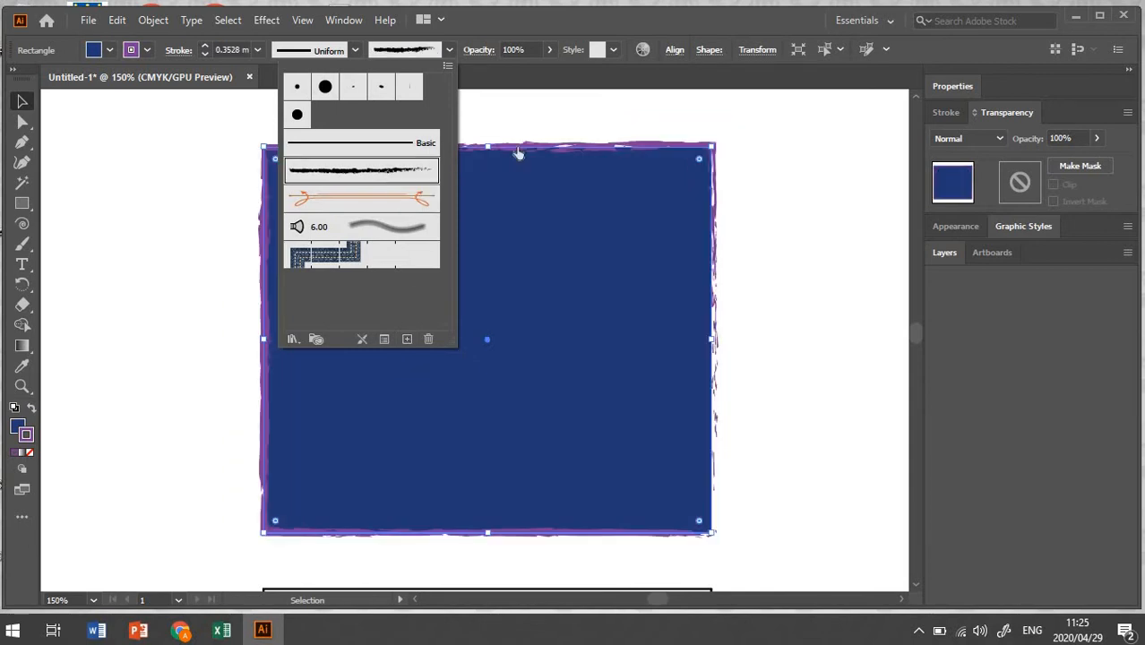
click(449, 50)
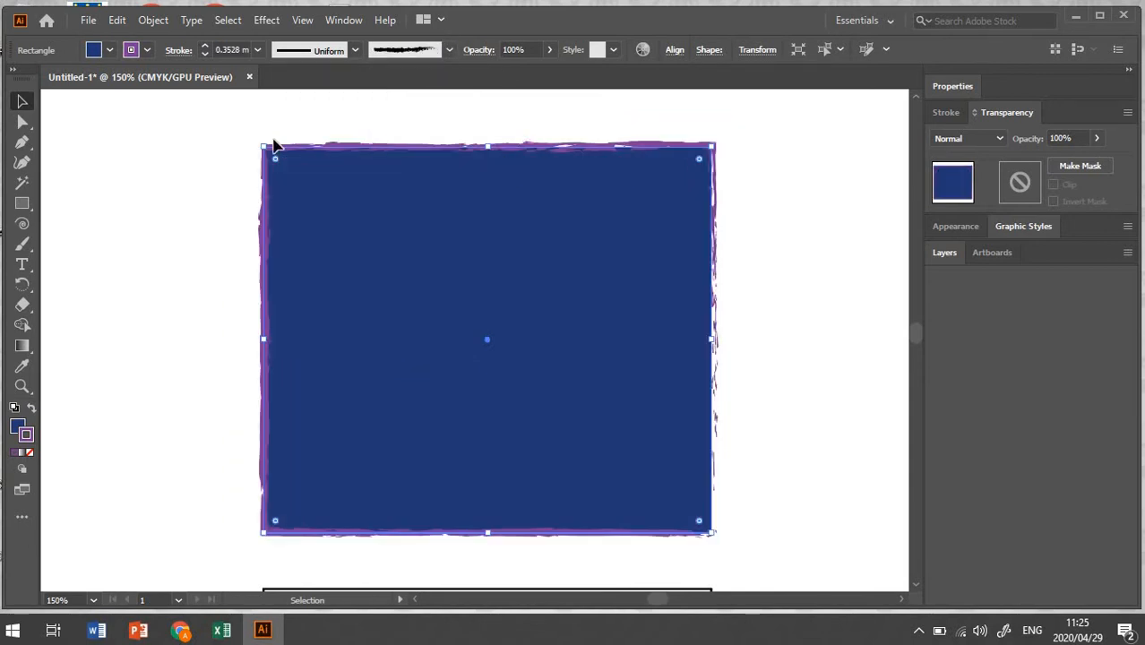
click(449, 50)
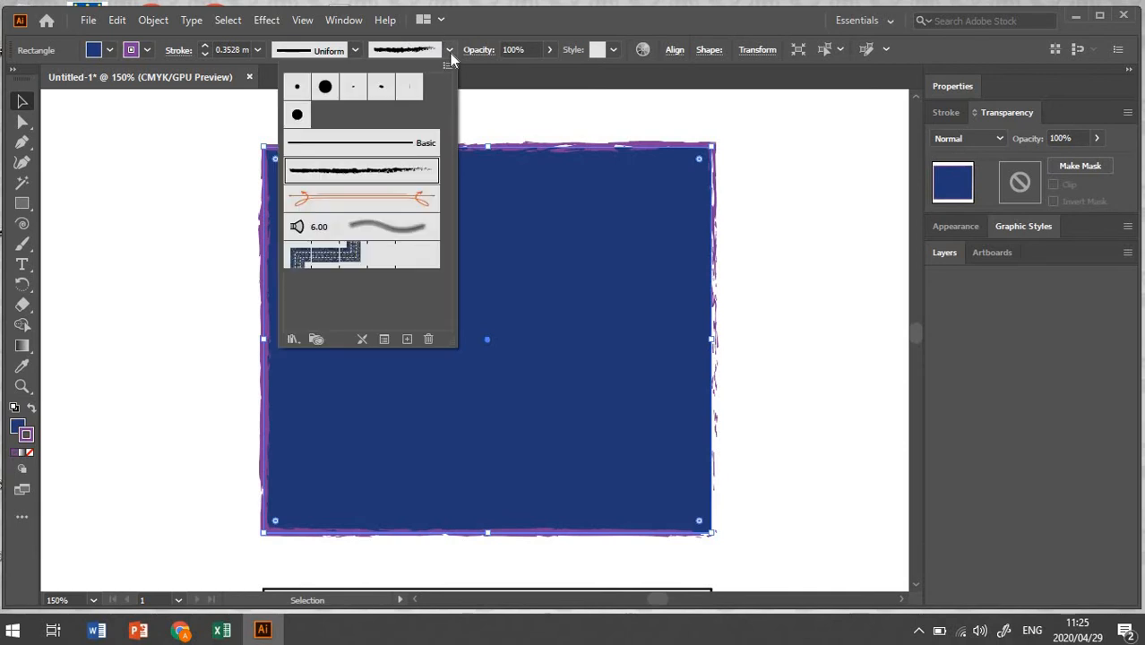
click(342, 145)
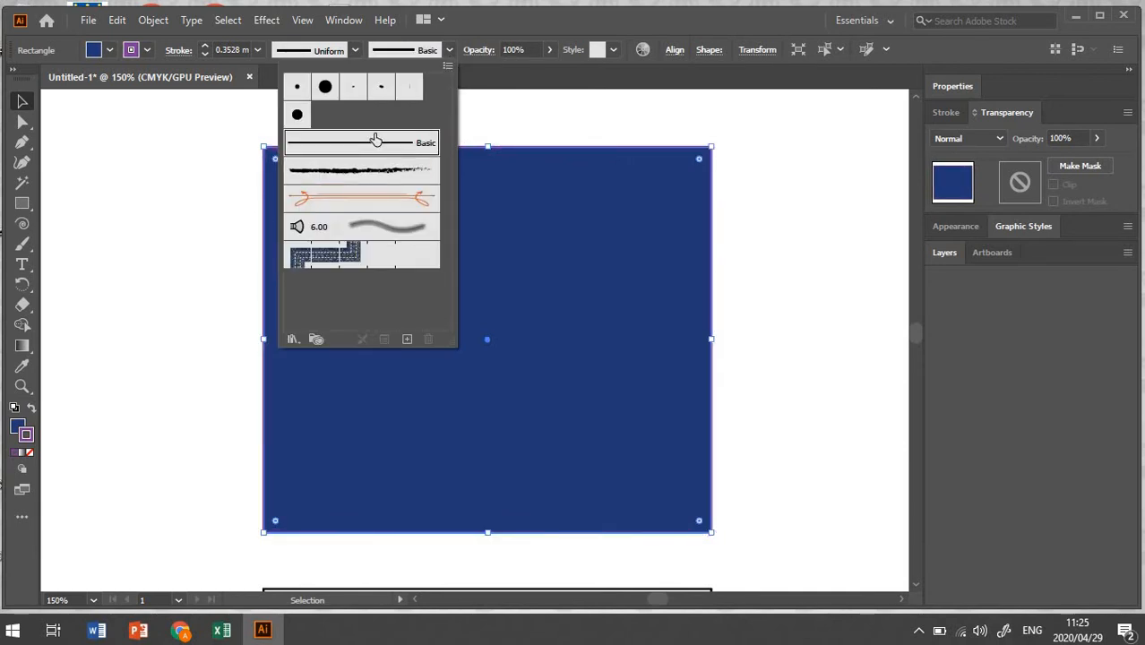
click(450, 50)
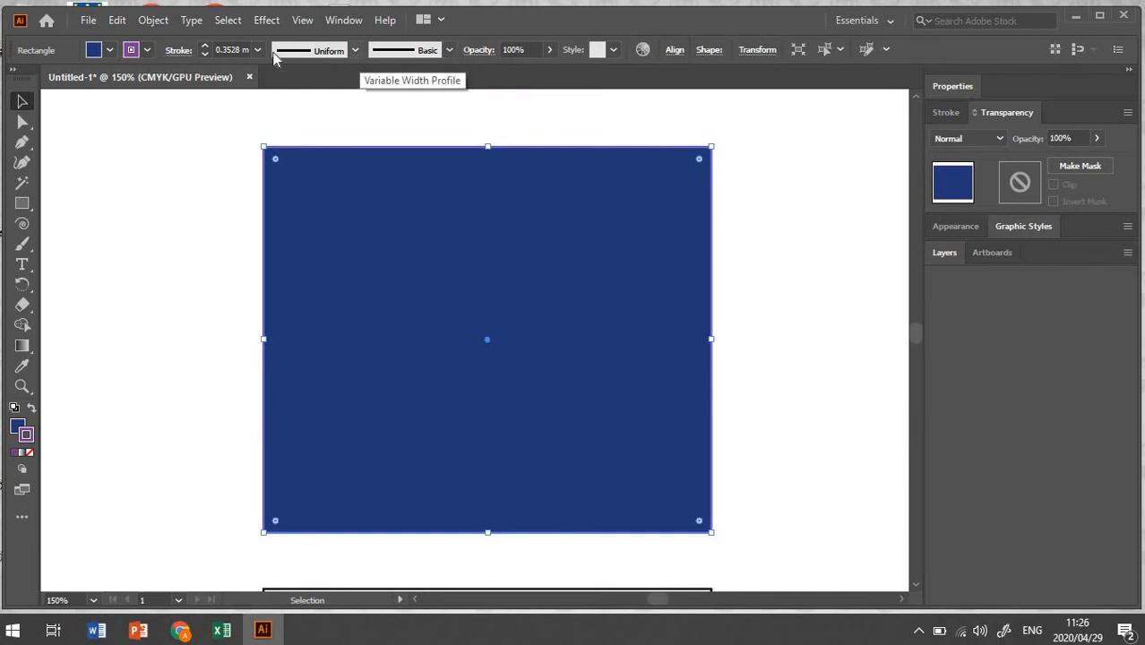
Step: Step the top rectangle's stroke weight up to 3 mm
click(206, 47)
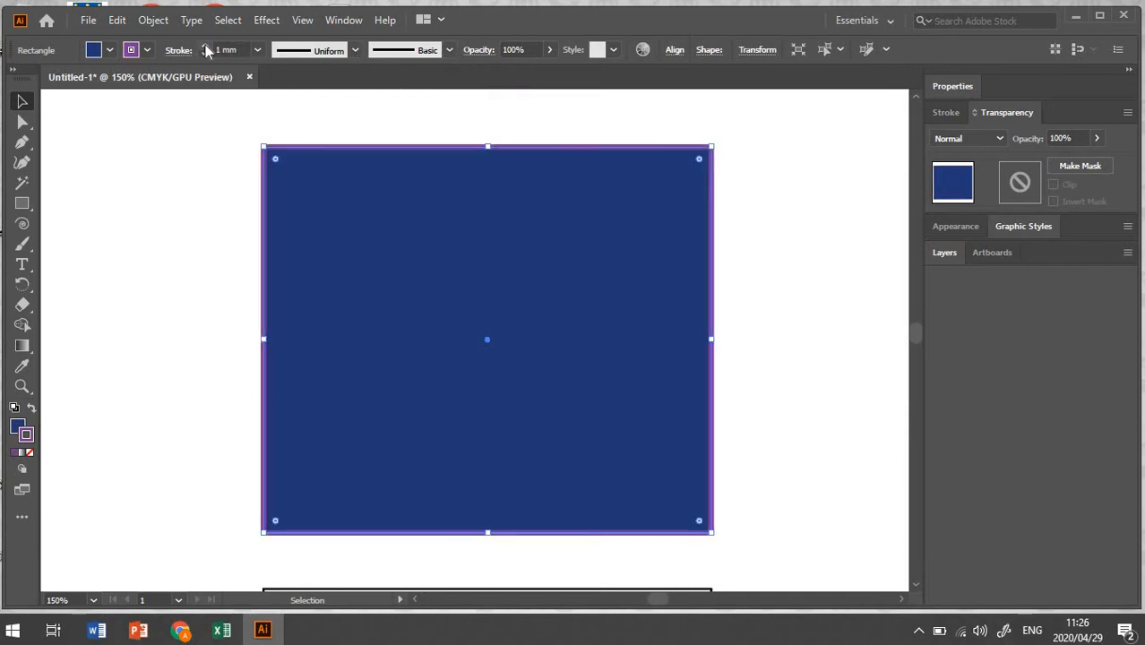
click(205, 47)
click(205, 47)
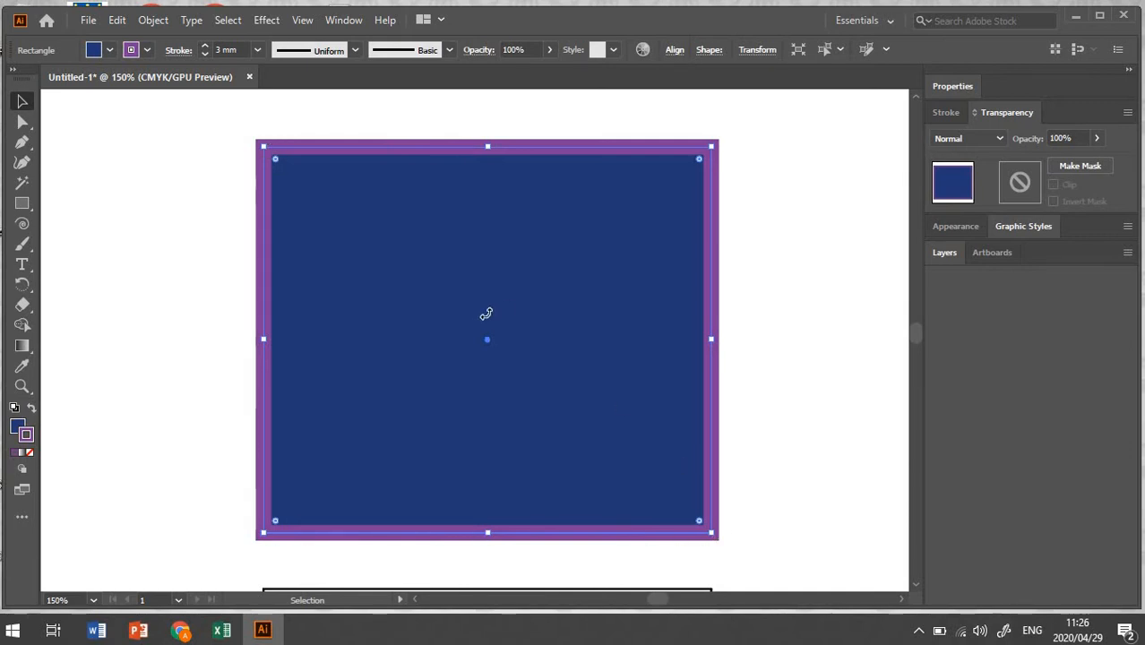
Step: Select the second rectangle and fill it with the default white-to-black linear gradient
scroll(566, 341, down, 10)
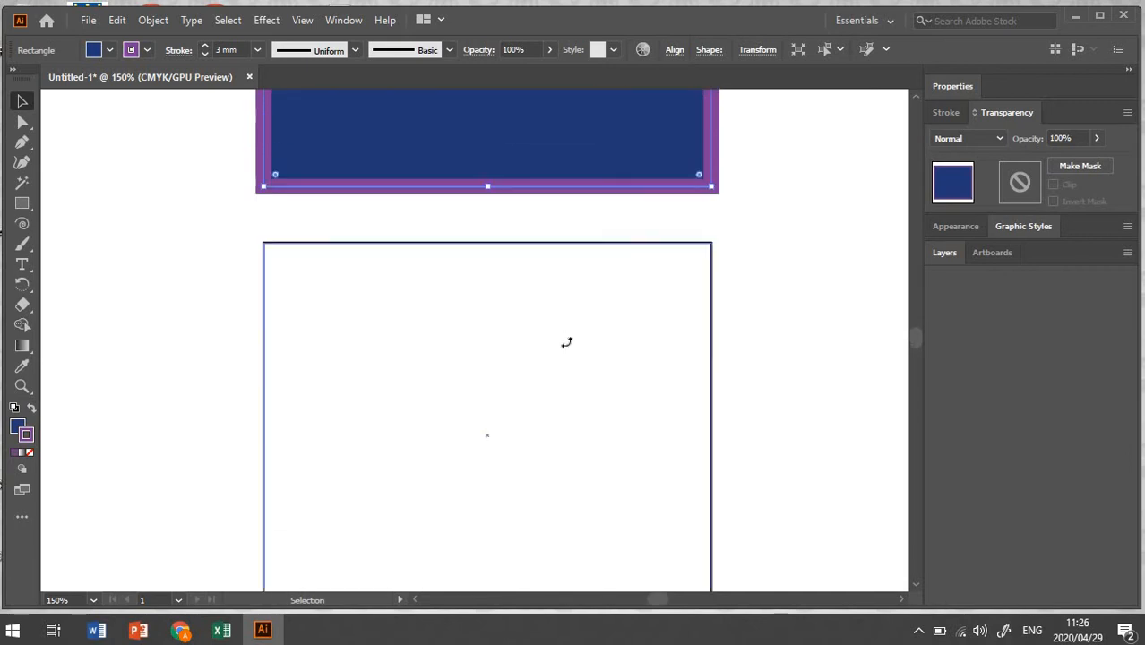
scroll(566, 340, down, 3)
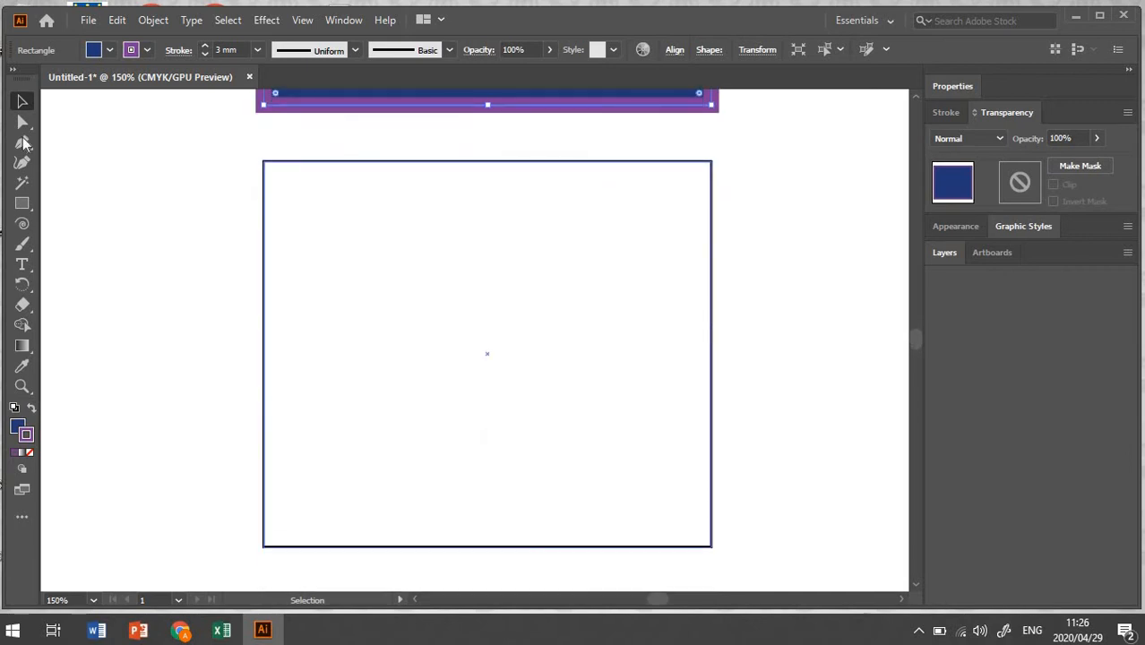
click(416, 163)
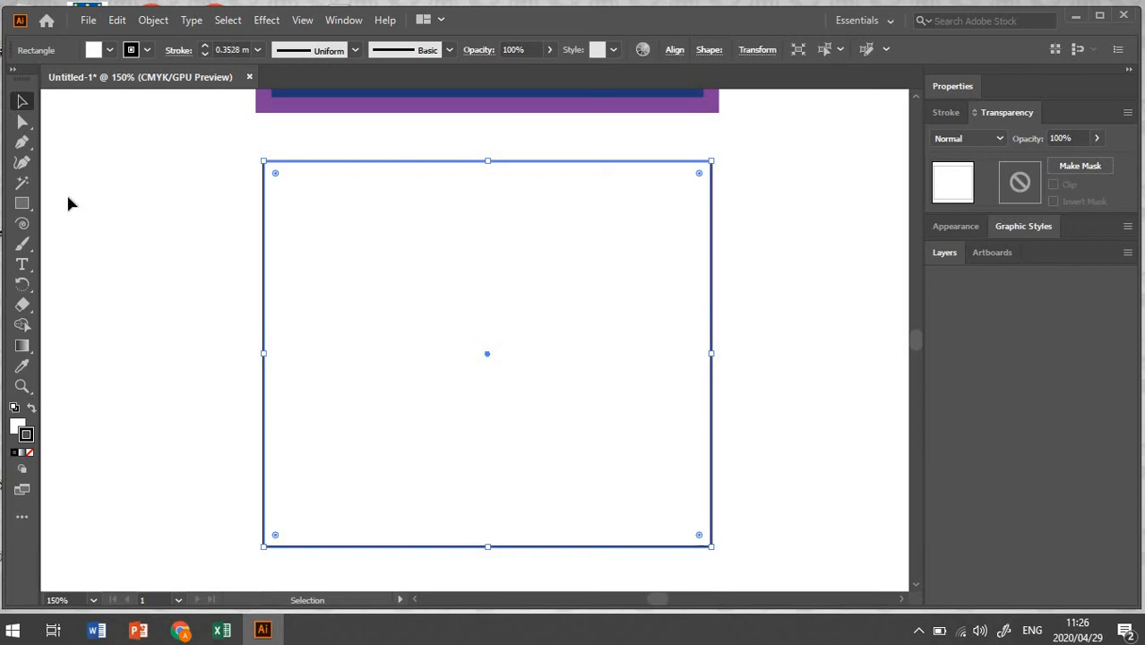
click(22, 454)
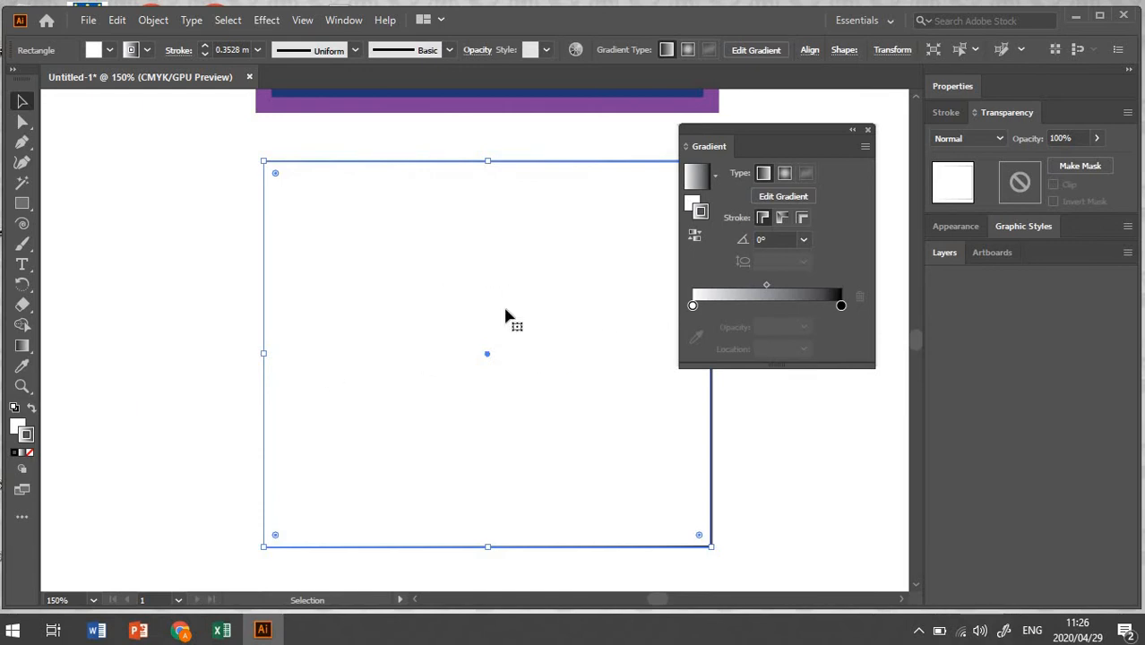
click(691, 208)
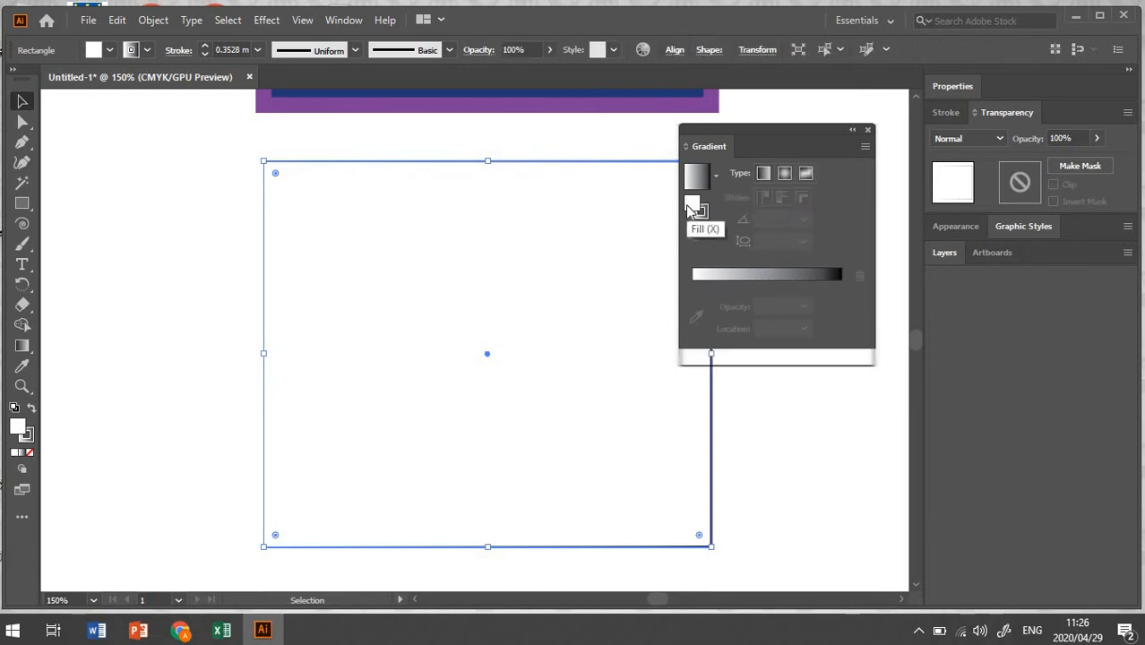
click(714, 276)
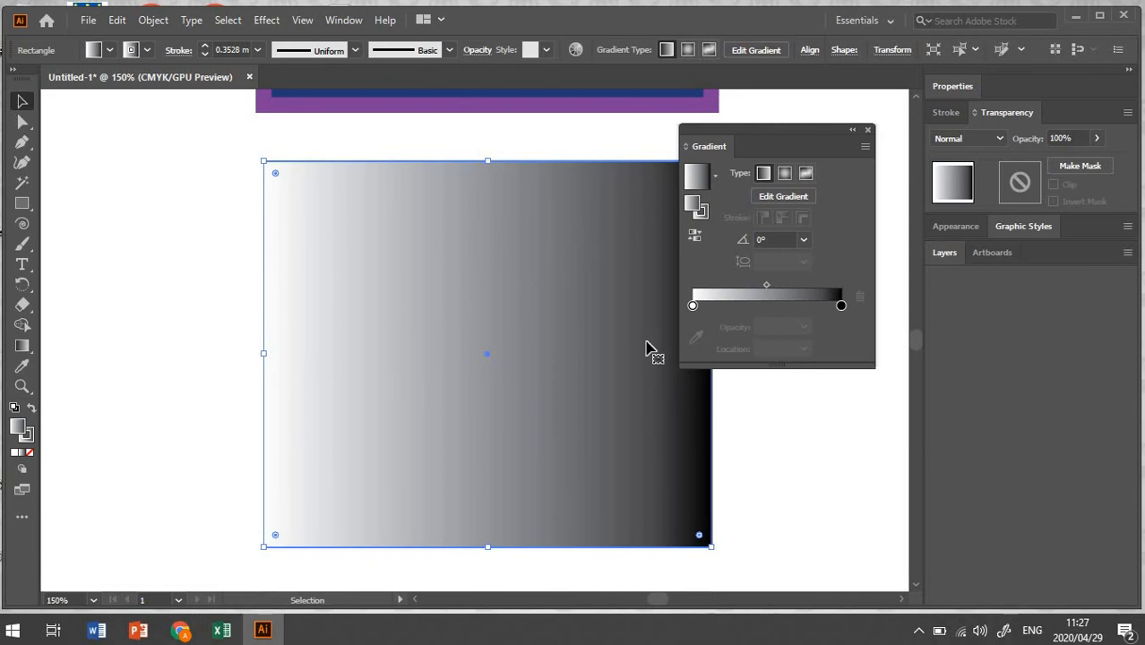
Step: Apply a black swatch as the second rectangle's stroke color and close the Color panel
click(148, 51)
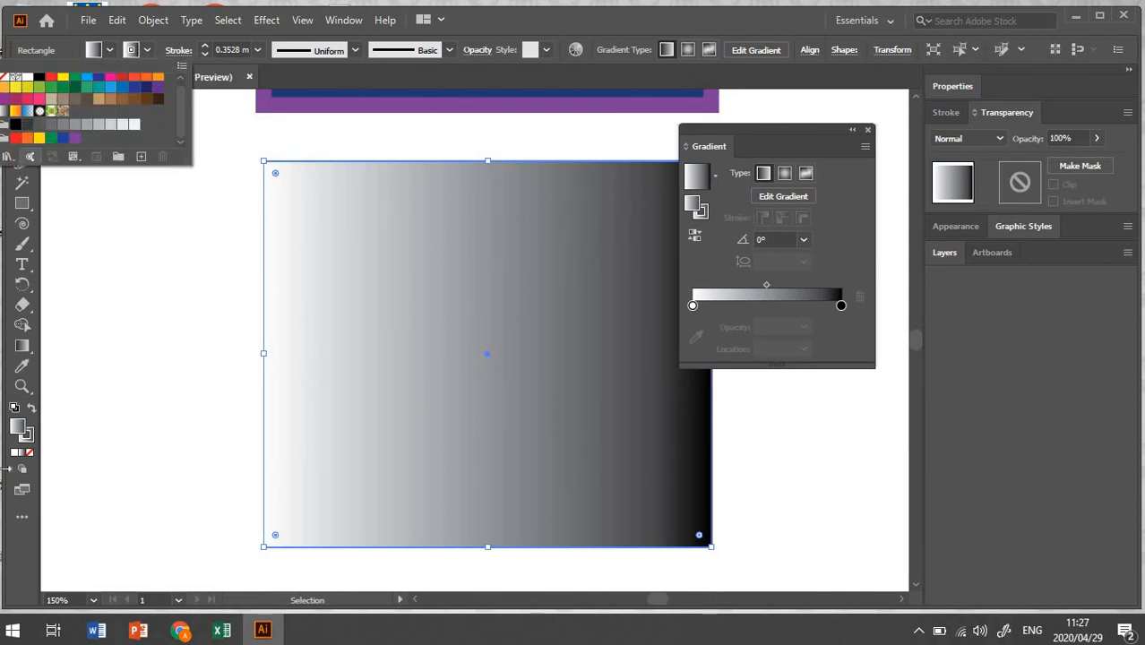
click(31, 442)
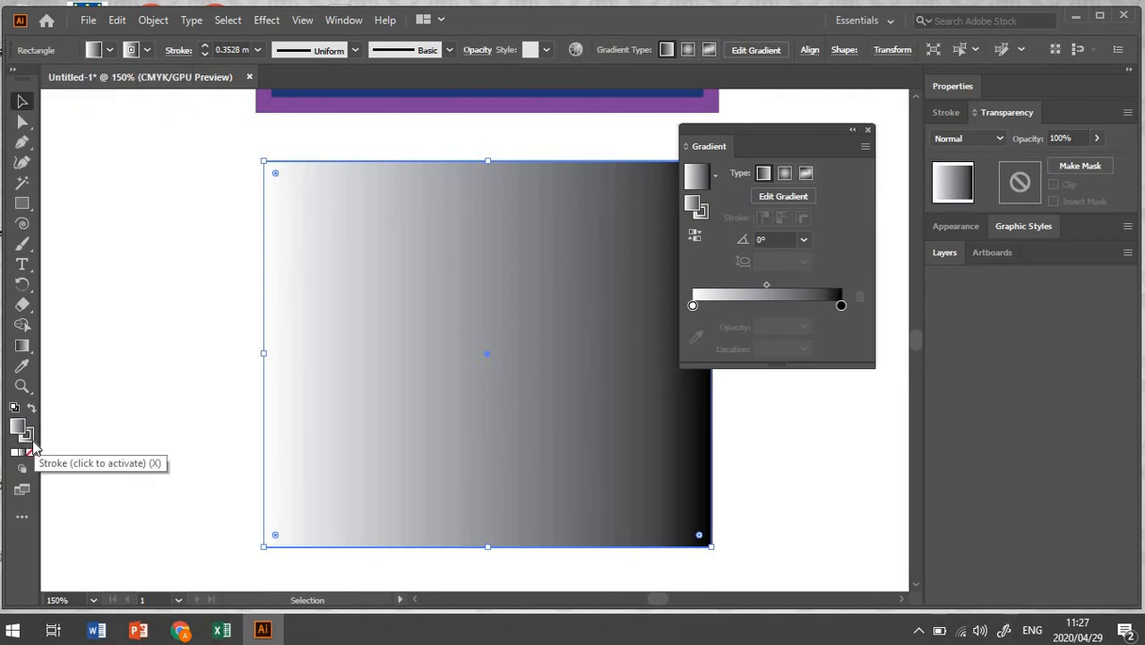
click(30, 443)
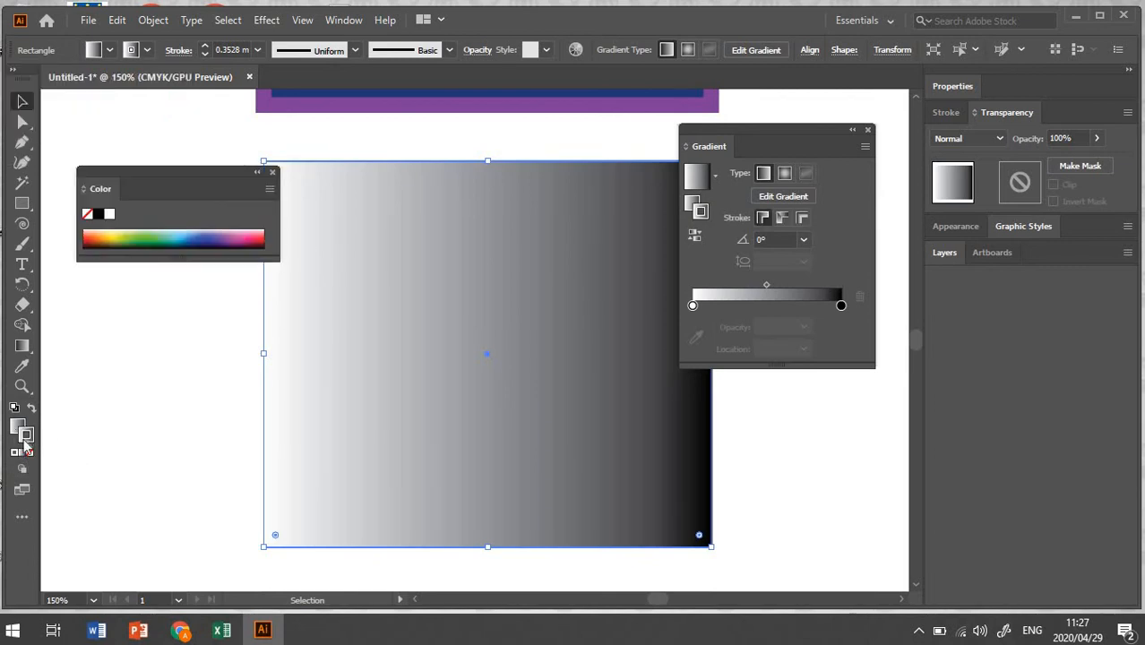
click(147, 50)
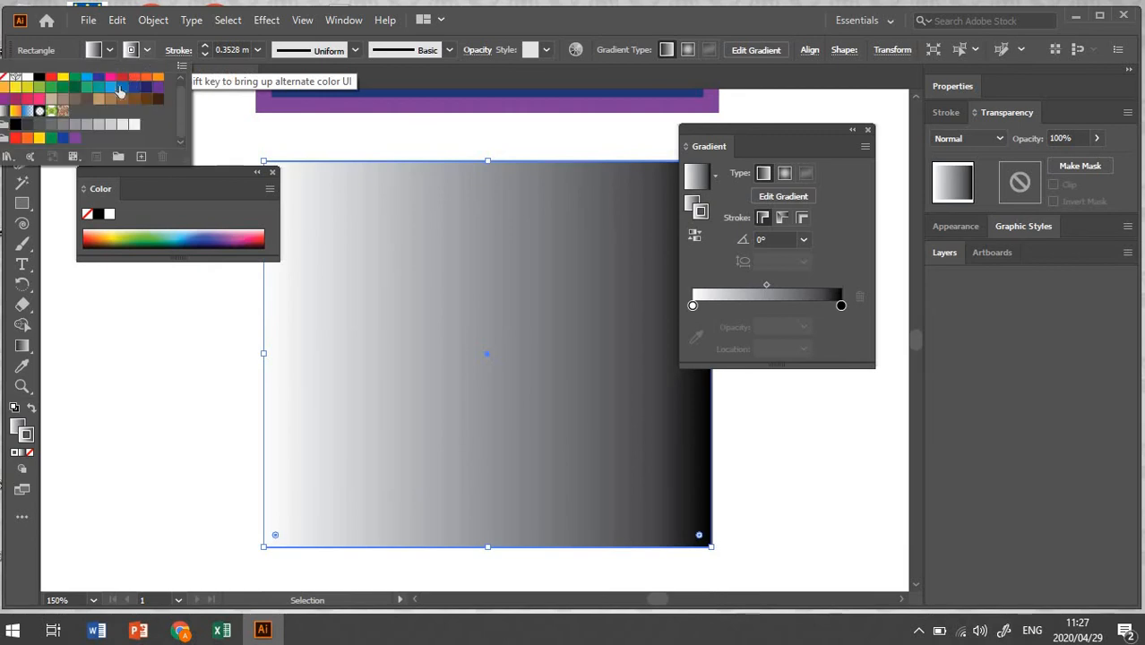
click(15, 127)
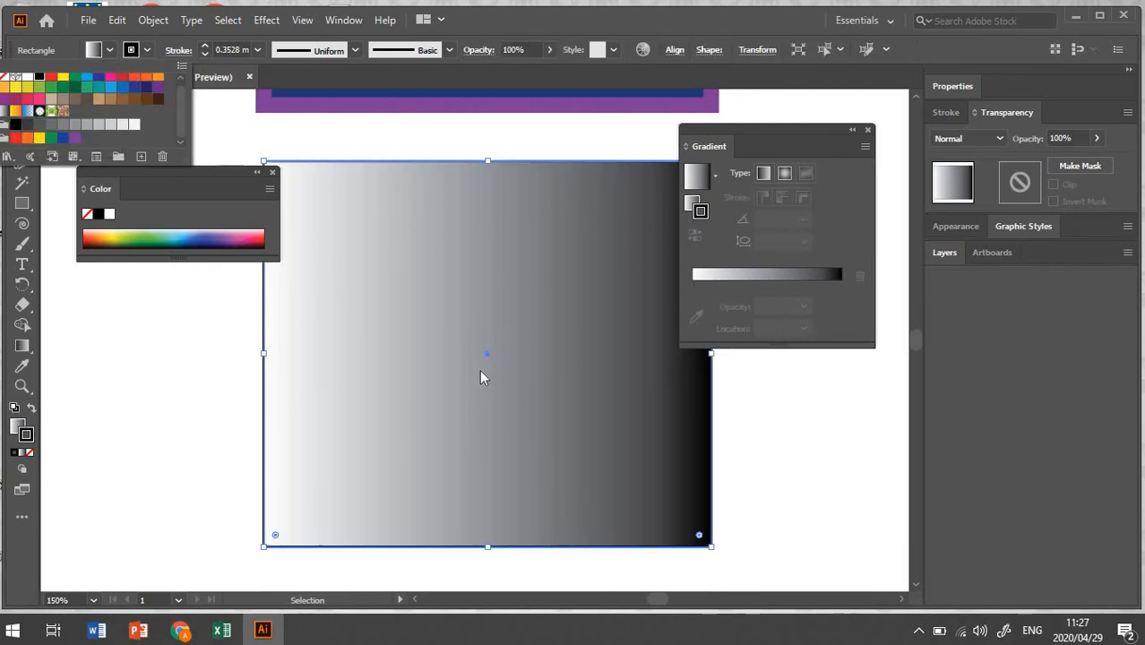
click(273, 175)
click(274, 175)
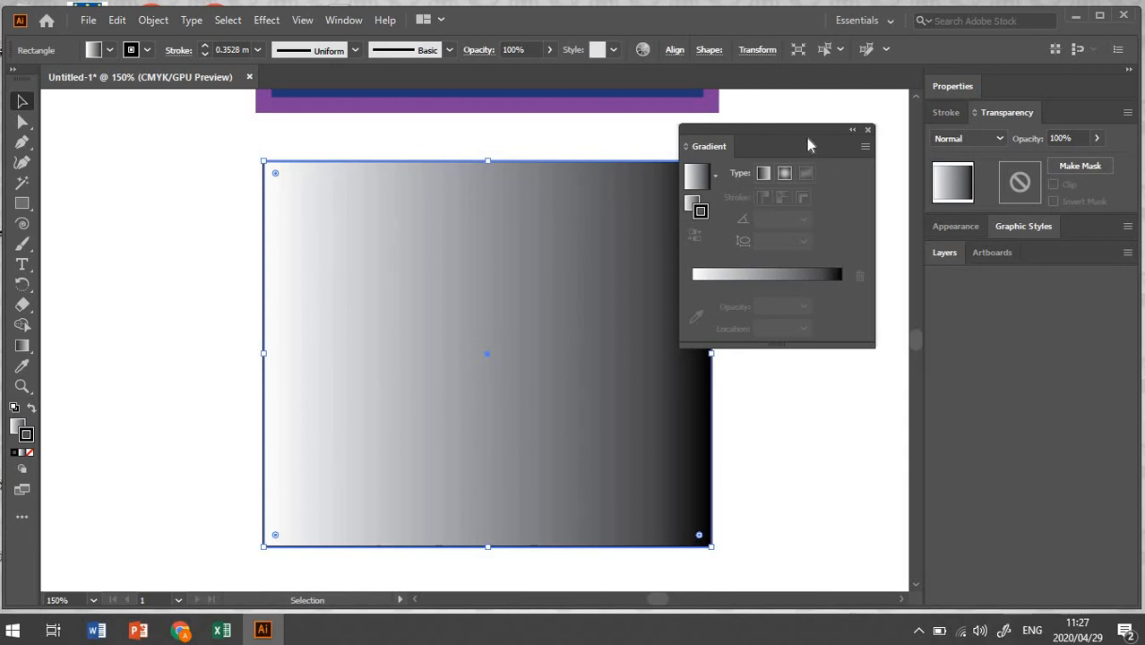
Step: Move the Gradient panel aside, step the second rectangle's stroke weight up to 2 mm, and deselect it
drag(819, 132, 892, 255)
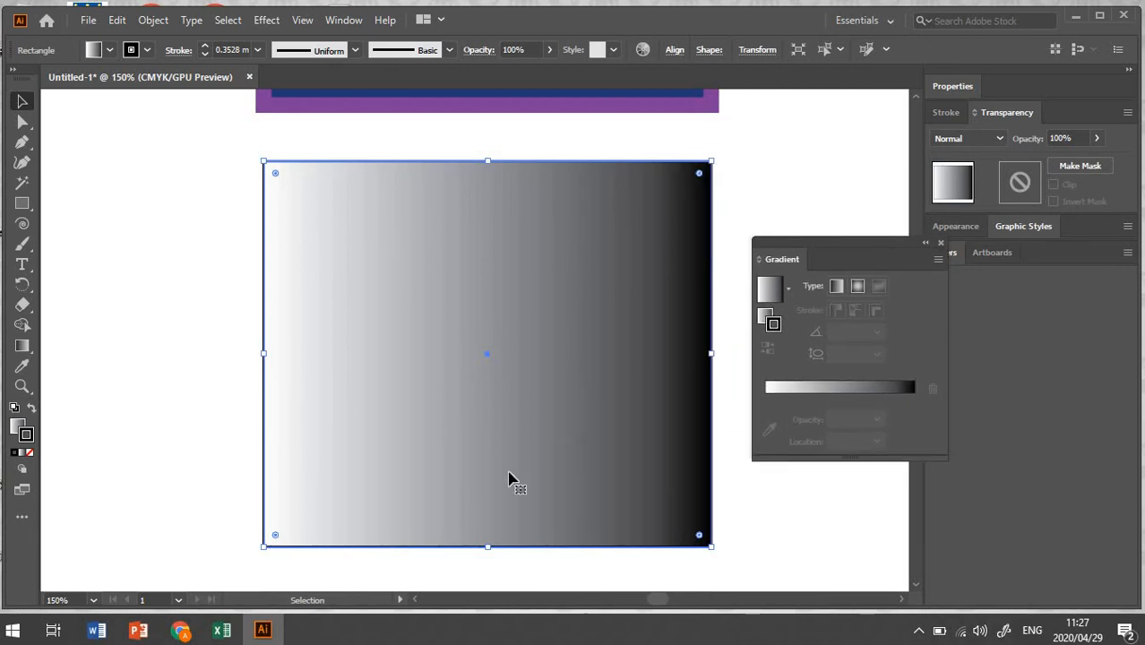
click(206, 46)
click(206, 46)
click(198, 218)
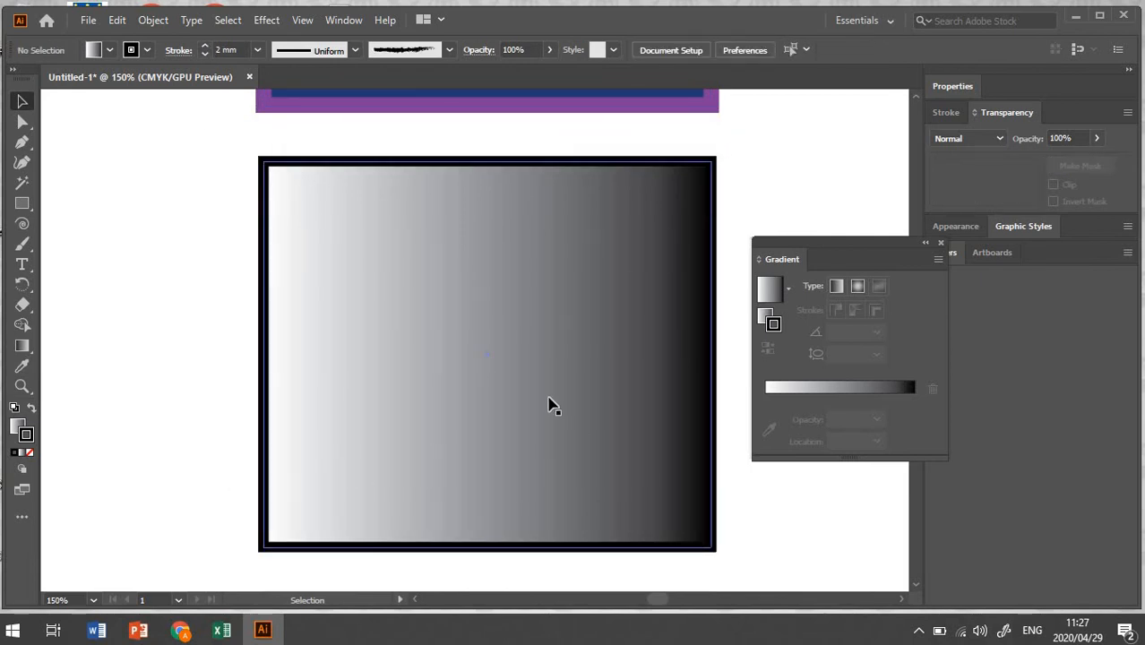
scroll(551, 405, down, 2)
scroll(552, 406, down, 7)
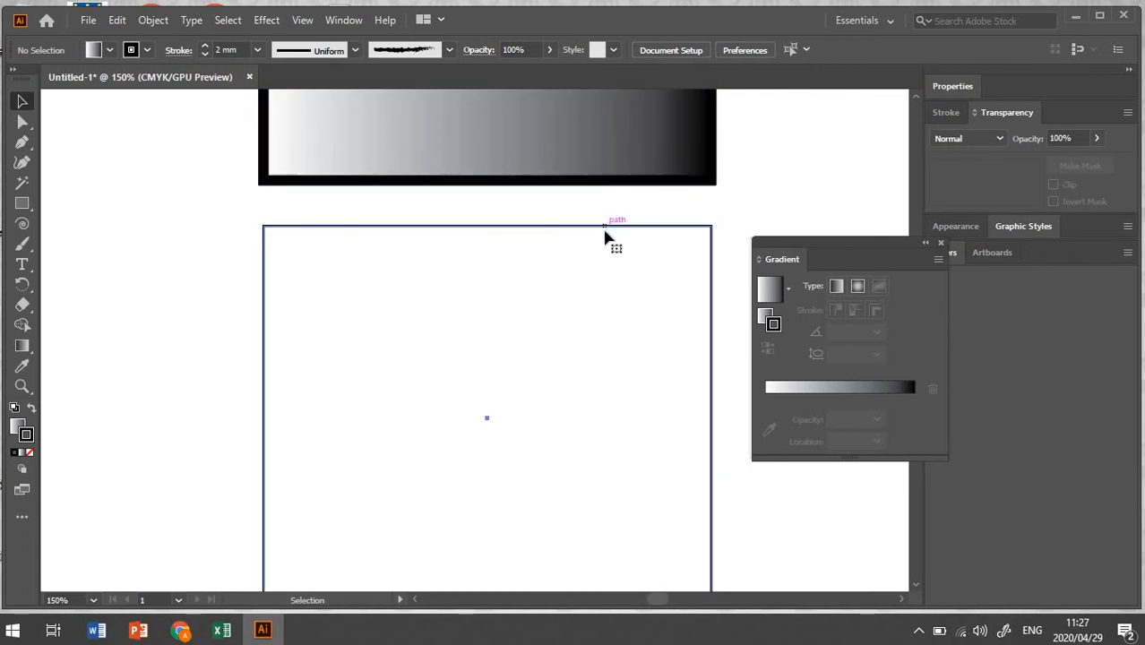
Step: Select the bottom rectangle, step its stroke weight up to 2 mm, and deselect it
click(606, 227)
click(204, 46)
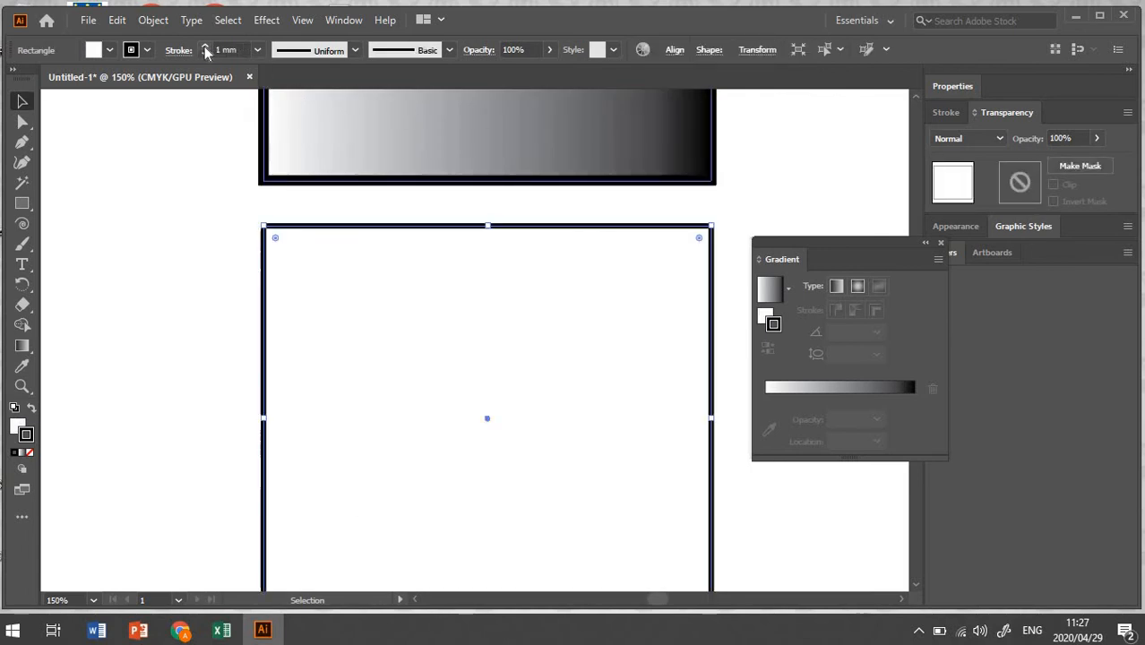
click(204, 48)
click(147, 216)
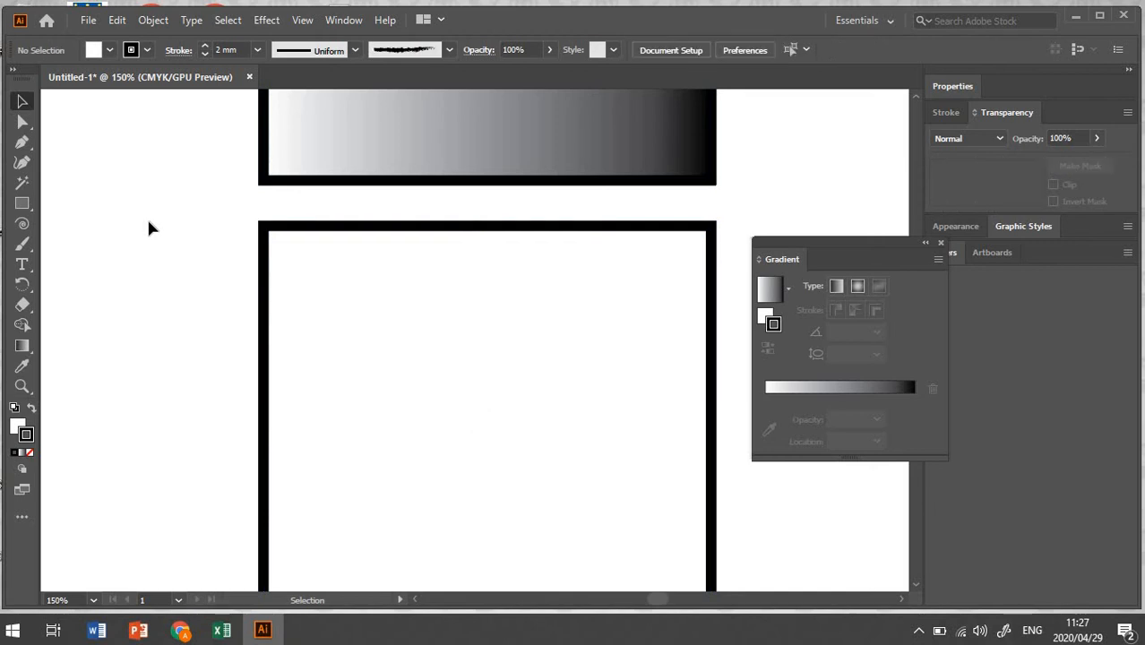
Step: Fit the artboard in the window and dock the Gradient panel into the right-side panel group
click(303, 21)
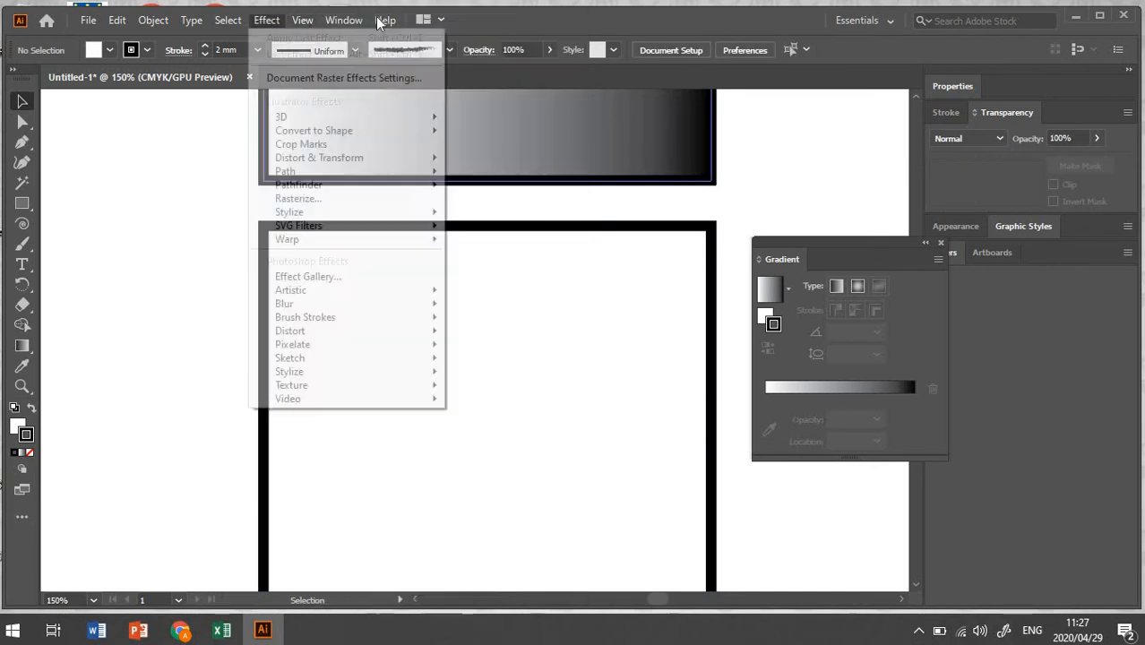
click(410, 260)
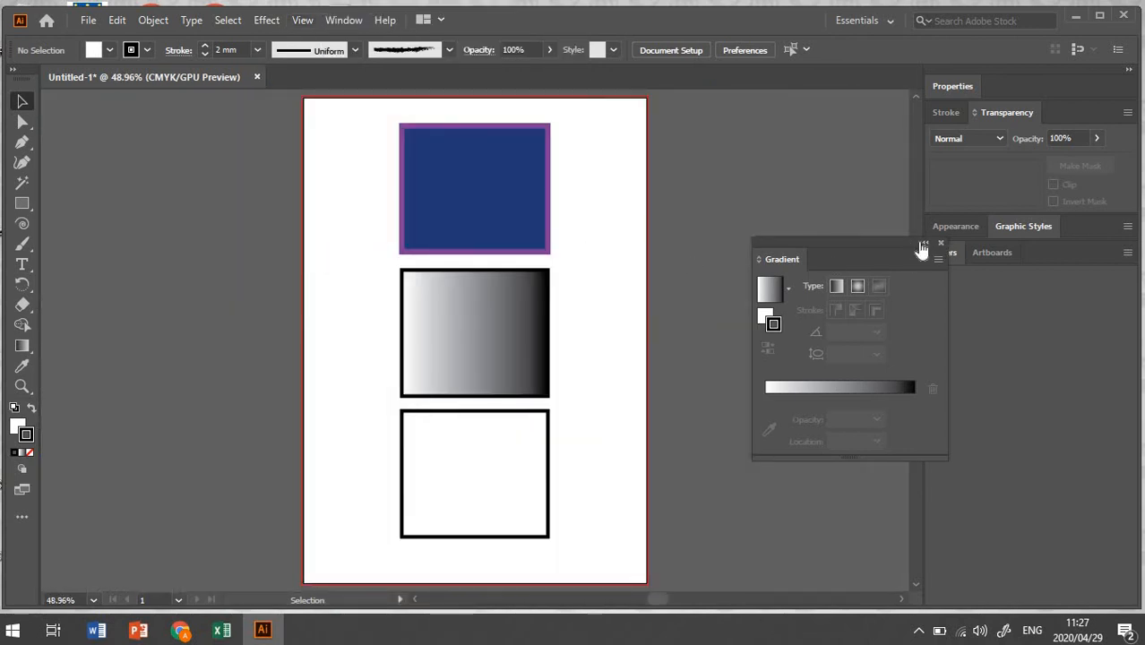
drag(858, 239, 975, 360)
drag(1035, 330, 1044, 276)
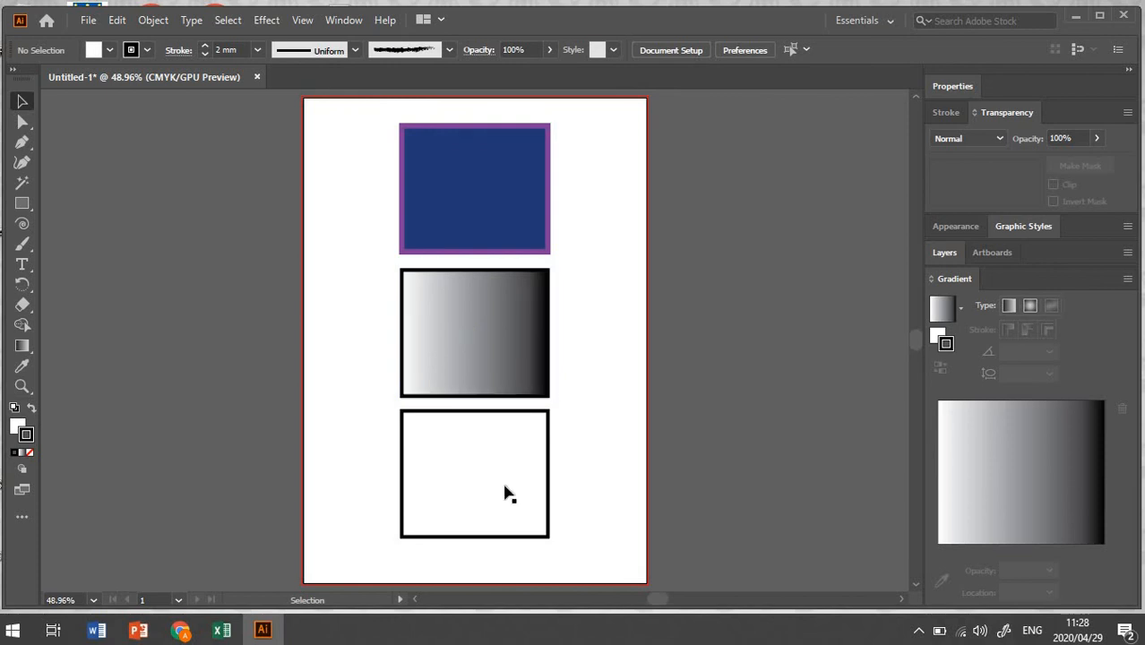
Step: Select the bottom rectangle and set its fill to None, then deselect it
click(492, 452)
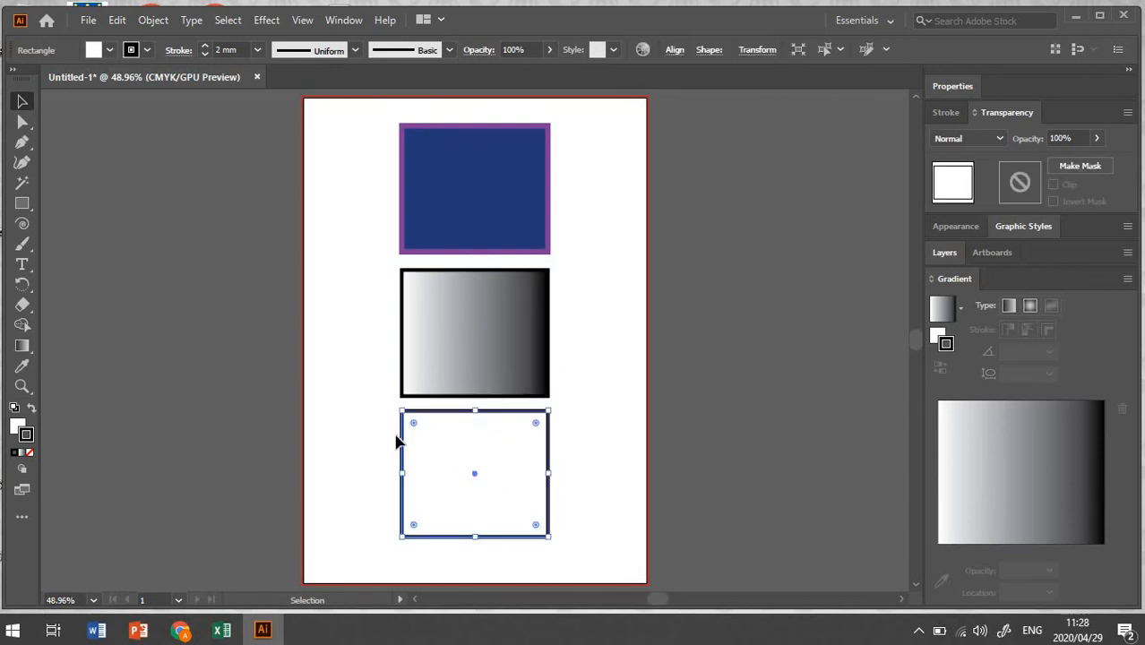
click(18, 429)
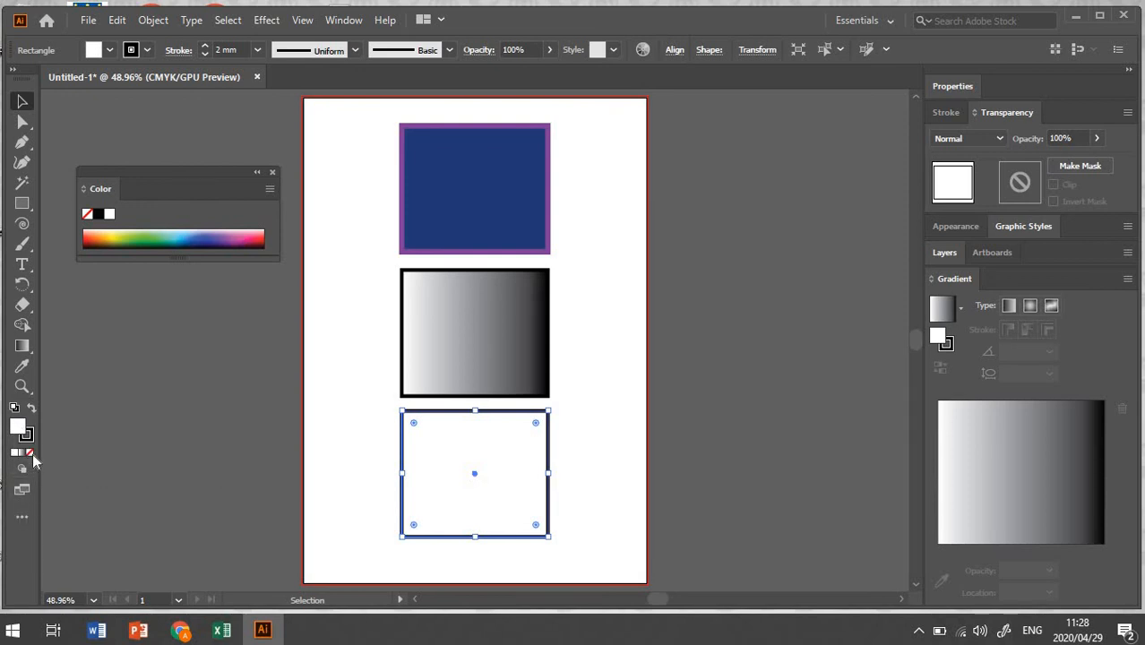
click(32, 454)
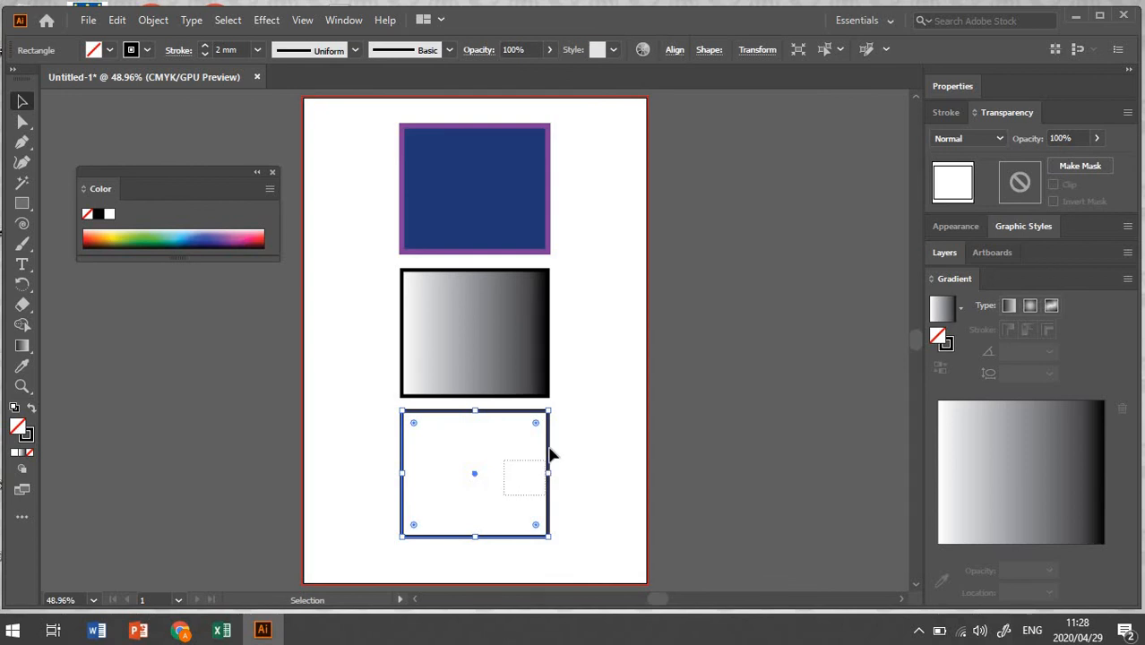
click(603, 441)
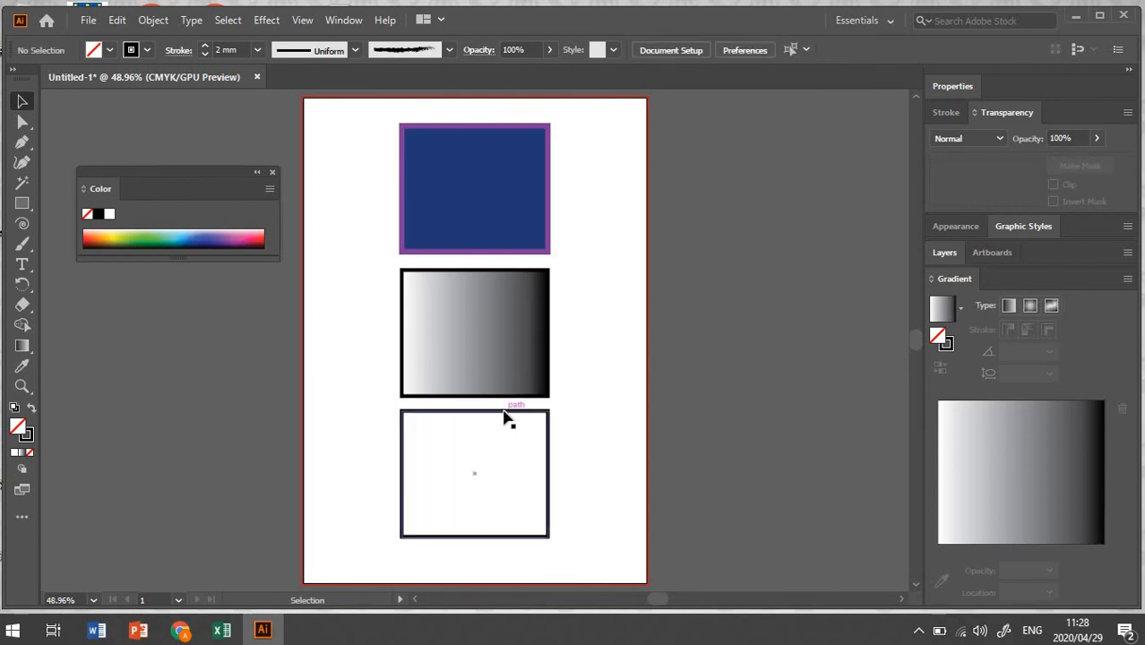
Step: Move the bottom rectangle up so it overlaps the gradient rectangle
click(511, 410)
drag(523, 411, 563, 319)
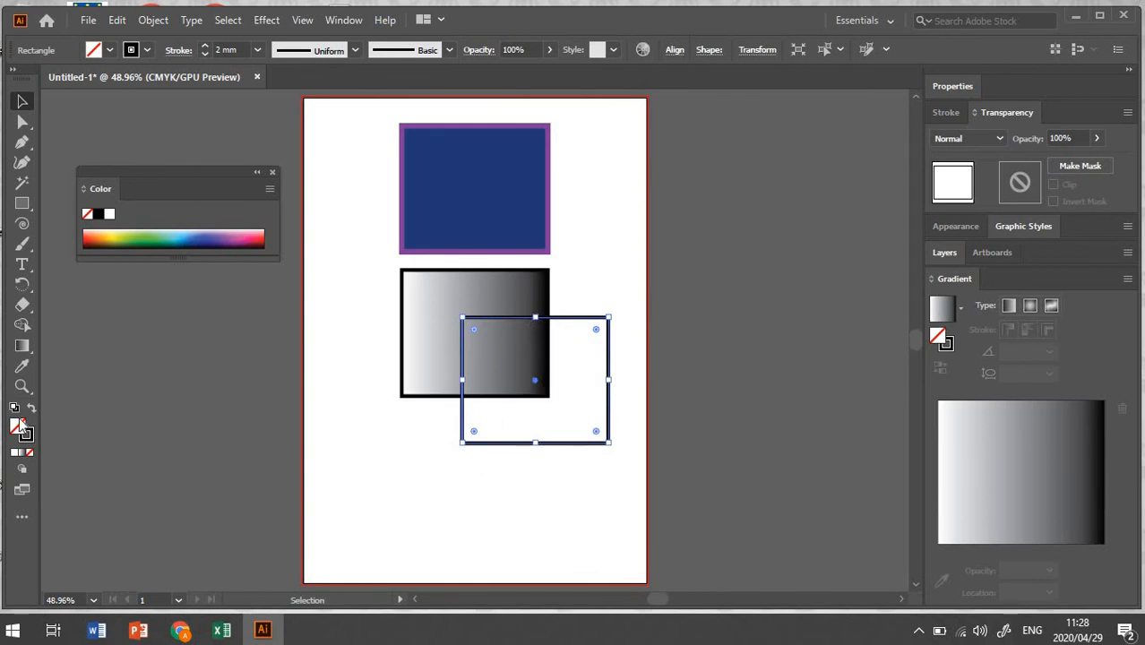
Step: Try a white swatch as the bottom rectangle's fill, then set its fill back to None
click(109, 50)
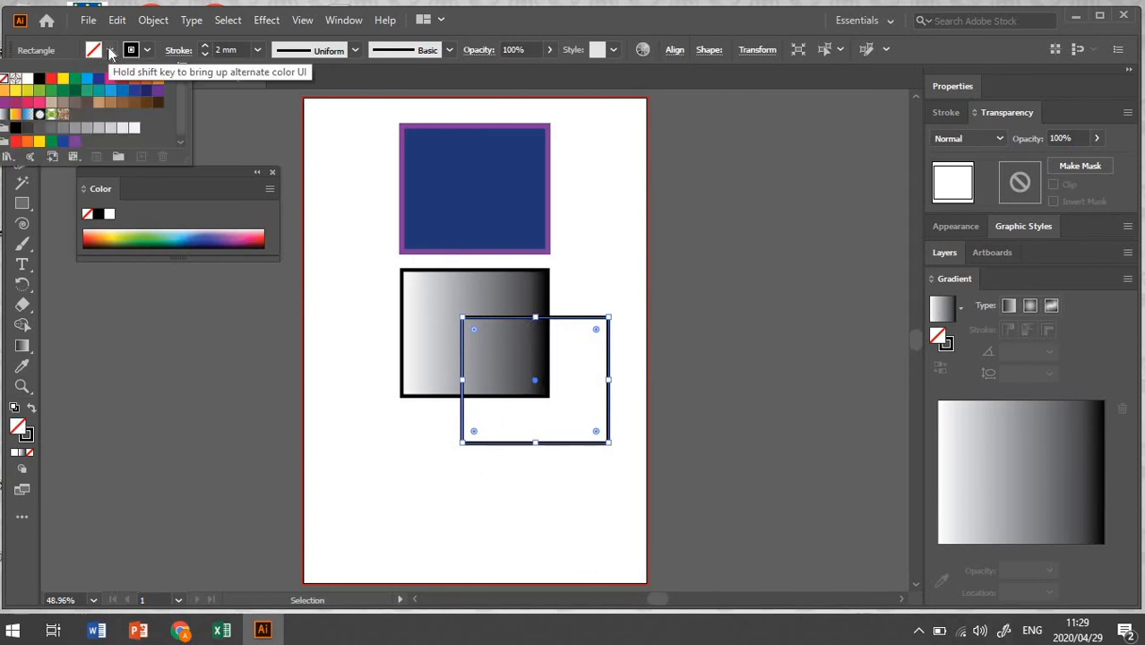
click(134, 128)
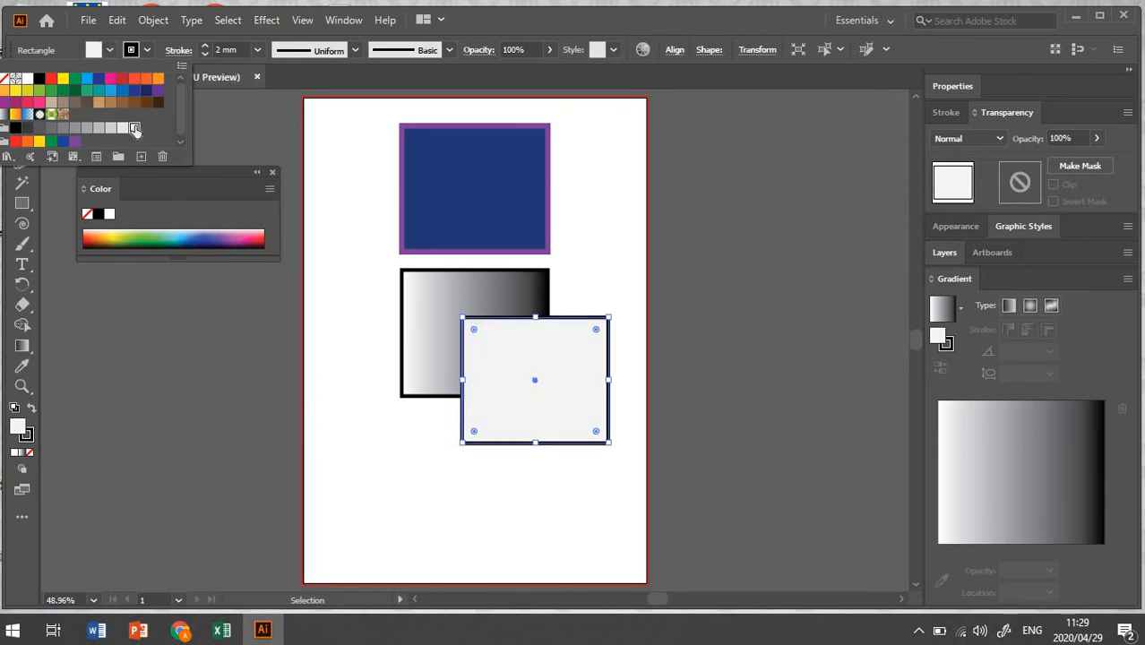
click(423, 514)
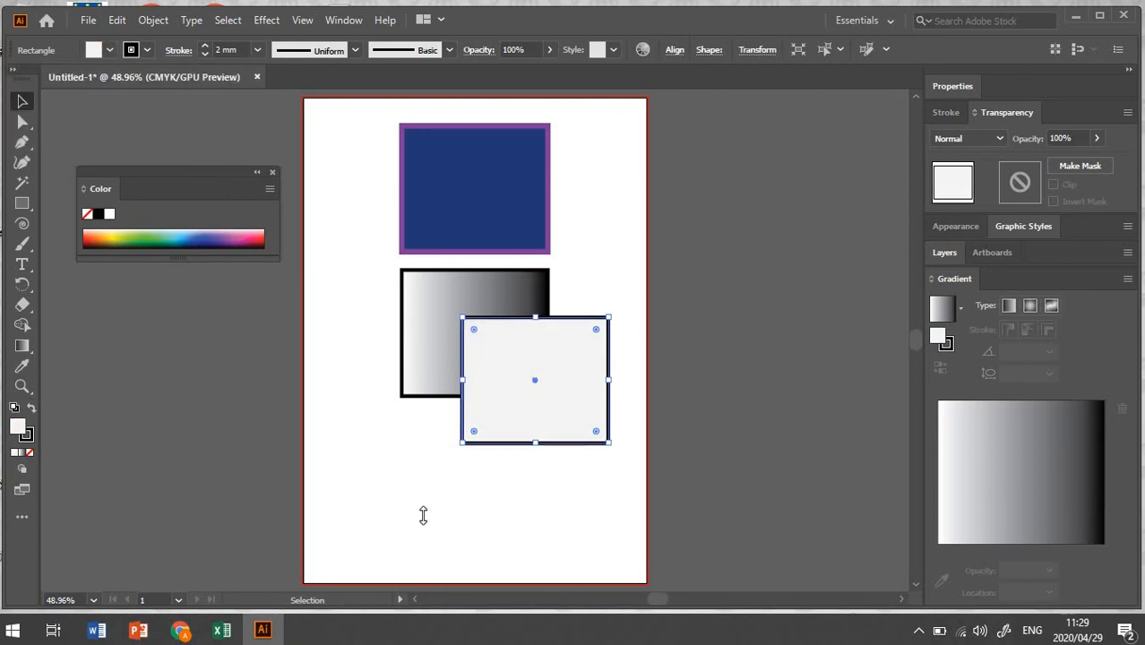
click(110, 50)
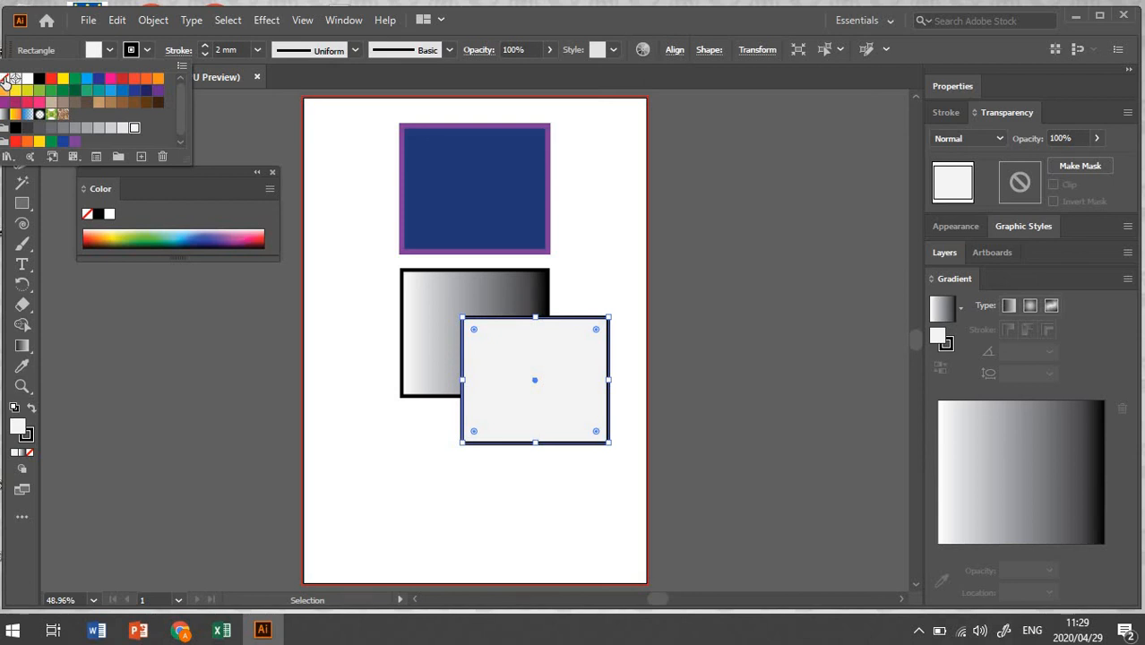
click(5, 80)
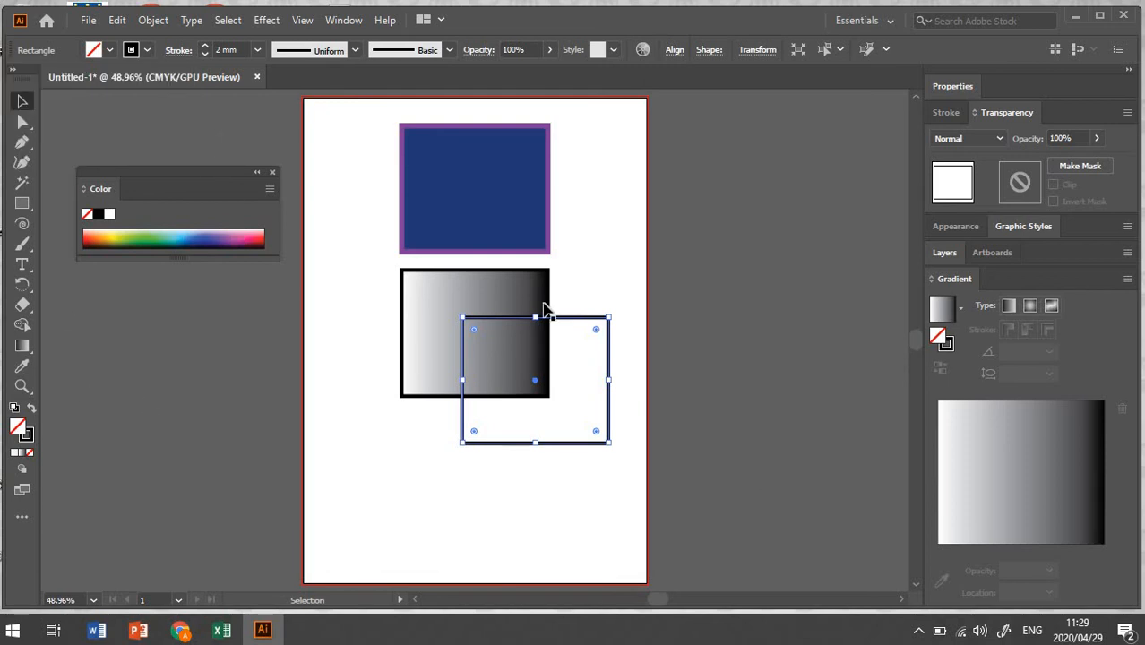
Step: Move the bottom rectangle back below the gradient rectangle
drag(536, 389, 475, 488)
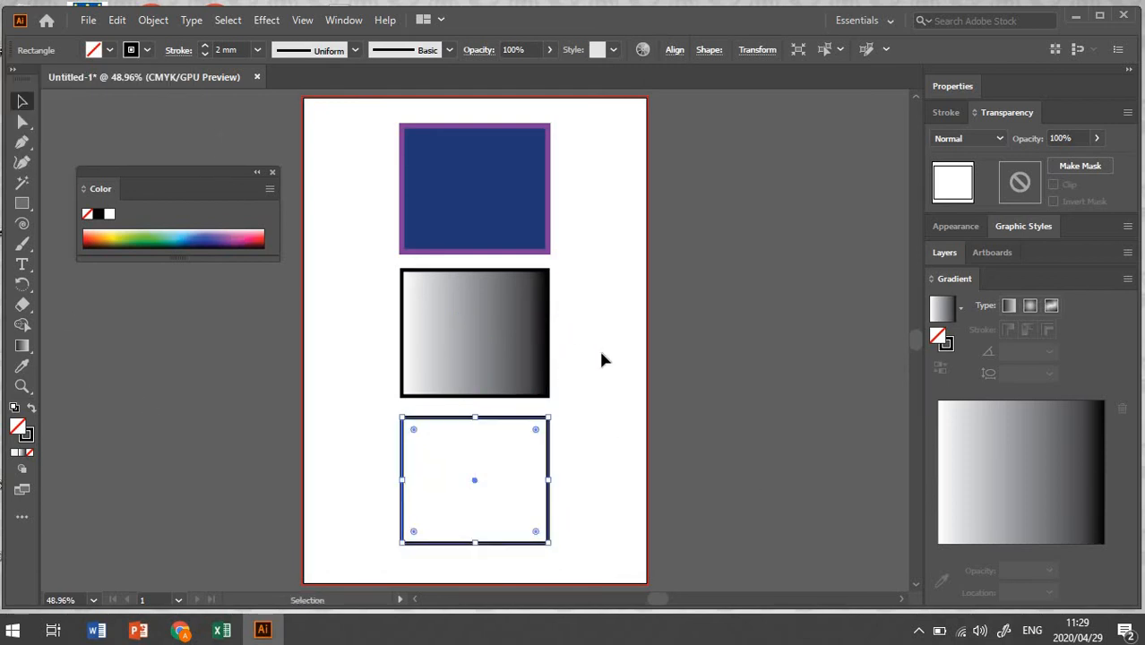